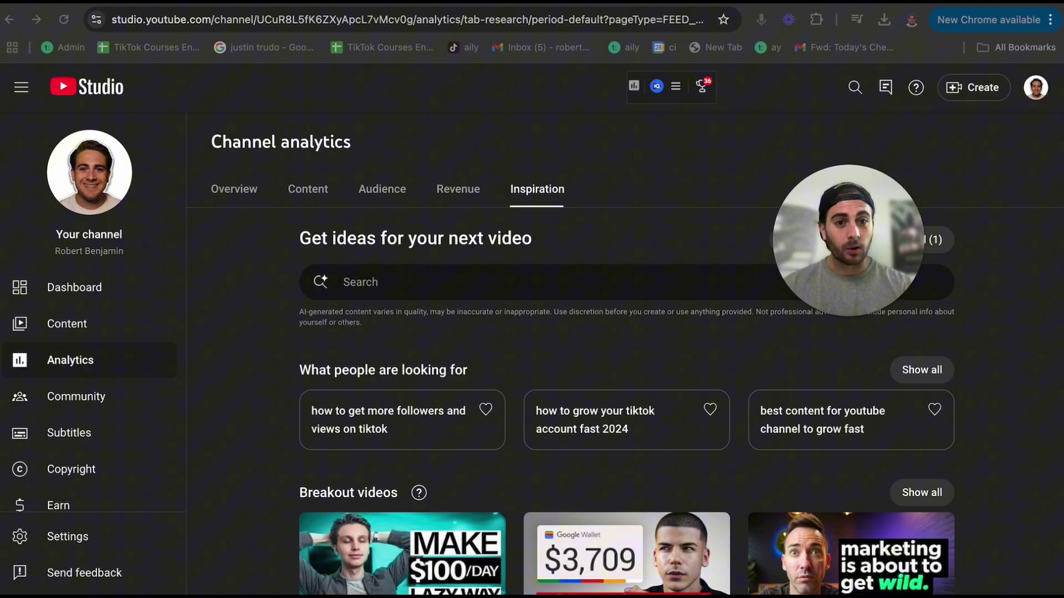
Search Inspiration for 'how to get 1000 subscribers on youtube'.
left_click(481, 283)
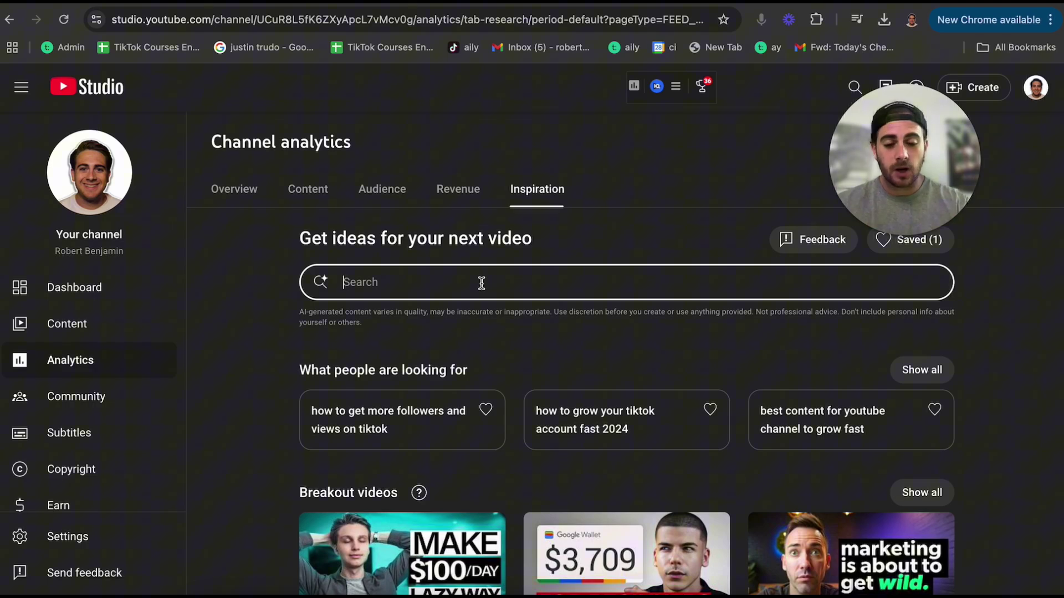
type("how")
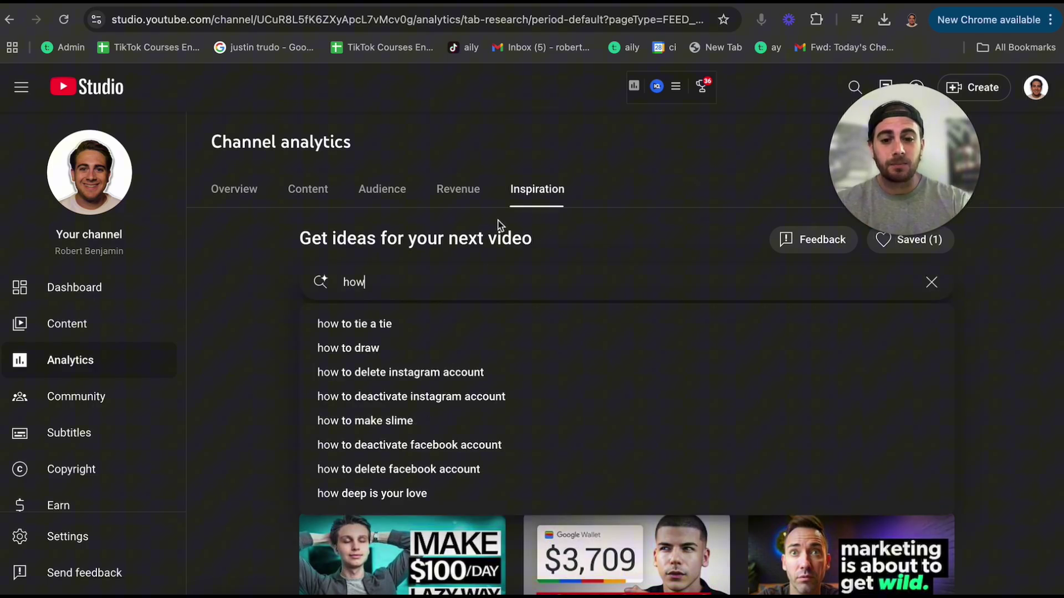
type(" to get 1000")
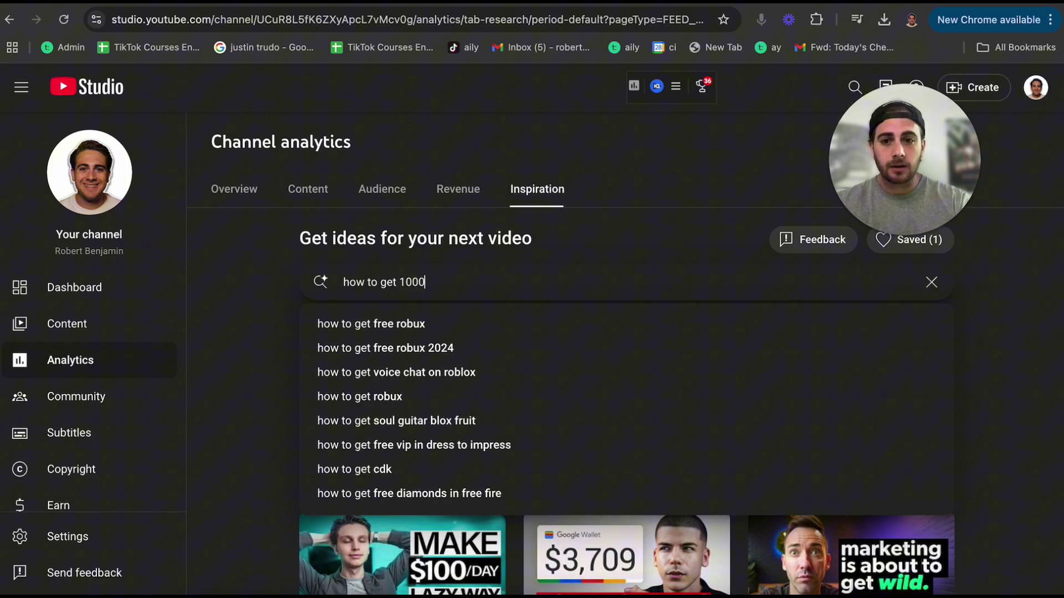
type(" subscribers on youtube")
key("Return")
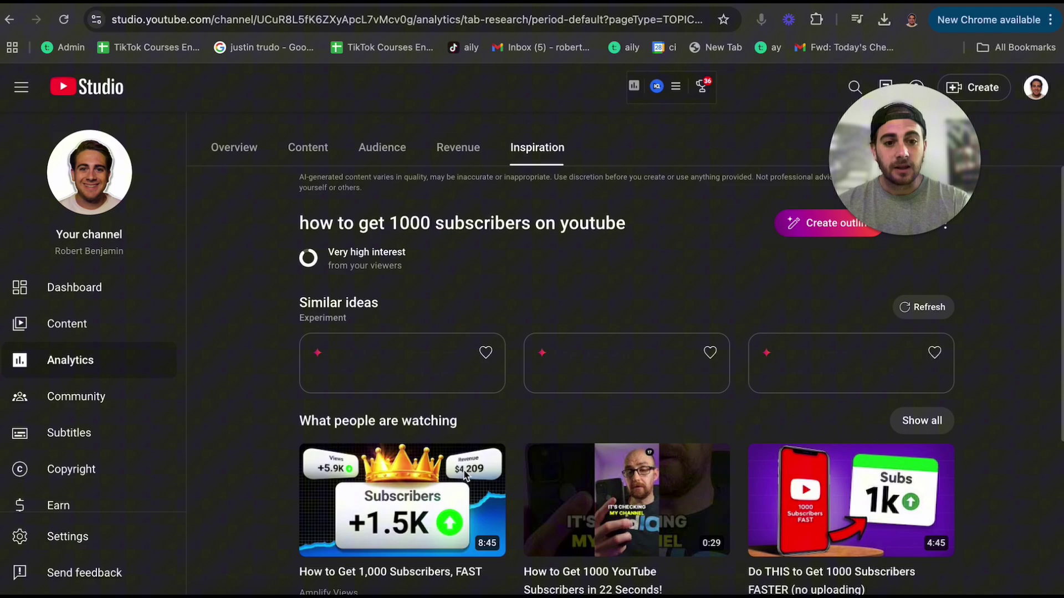
Show all watched videos, filter to Videos, and screenshot the My New Channel thumbnail.
scroll(936, 375, "down", 3)
left_click(923, 373)
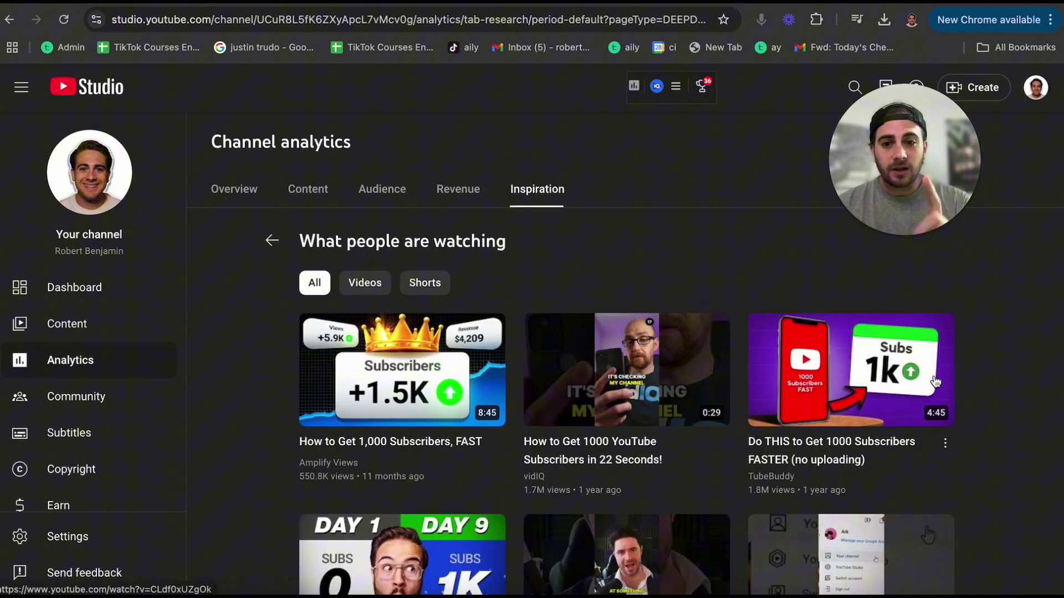
scroll(370, 475, "down", 1)
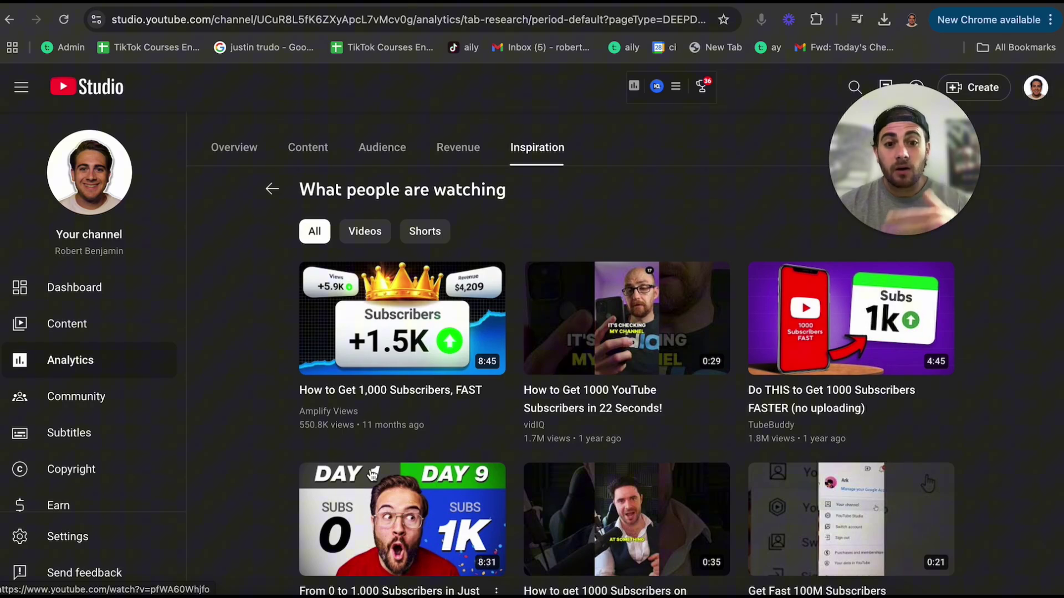
scroll(372, 475, "down", 1)
left_click(365, 204)
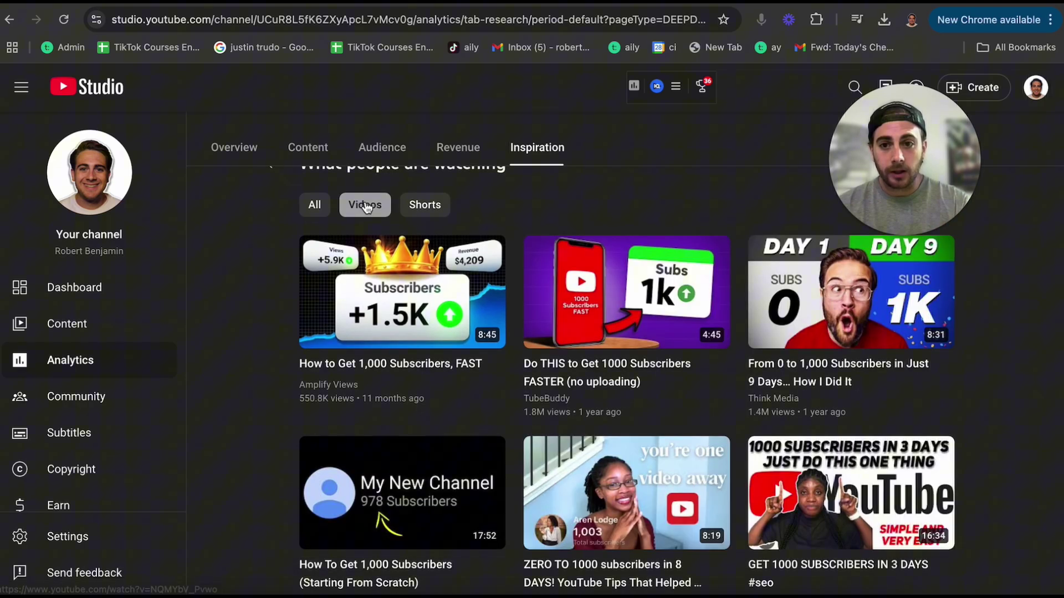
scroll(269, 438, "down", 1)
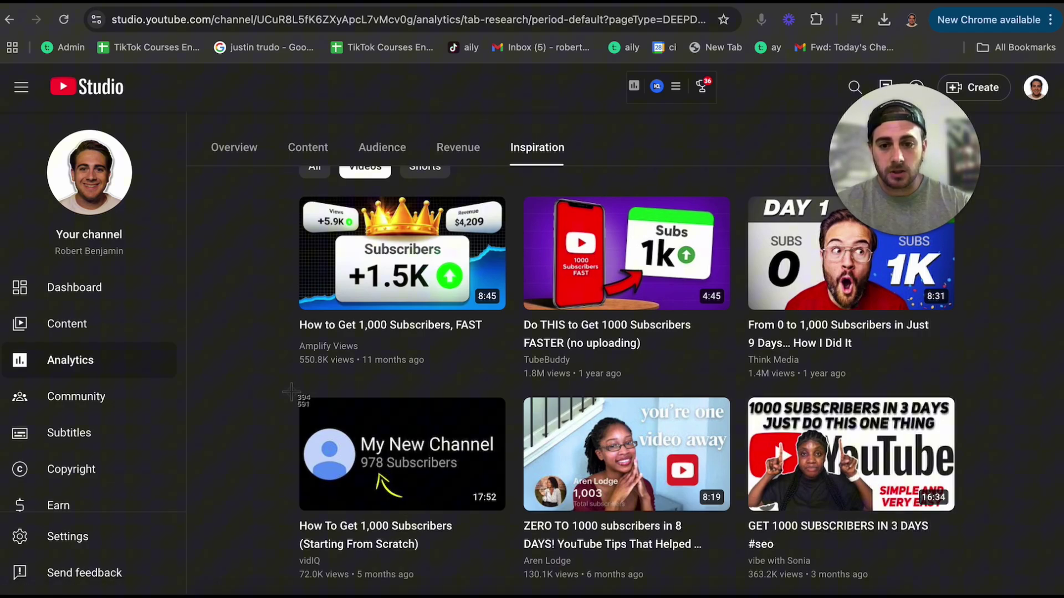
left_click_drag(291, 392, 513, 519)
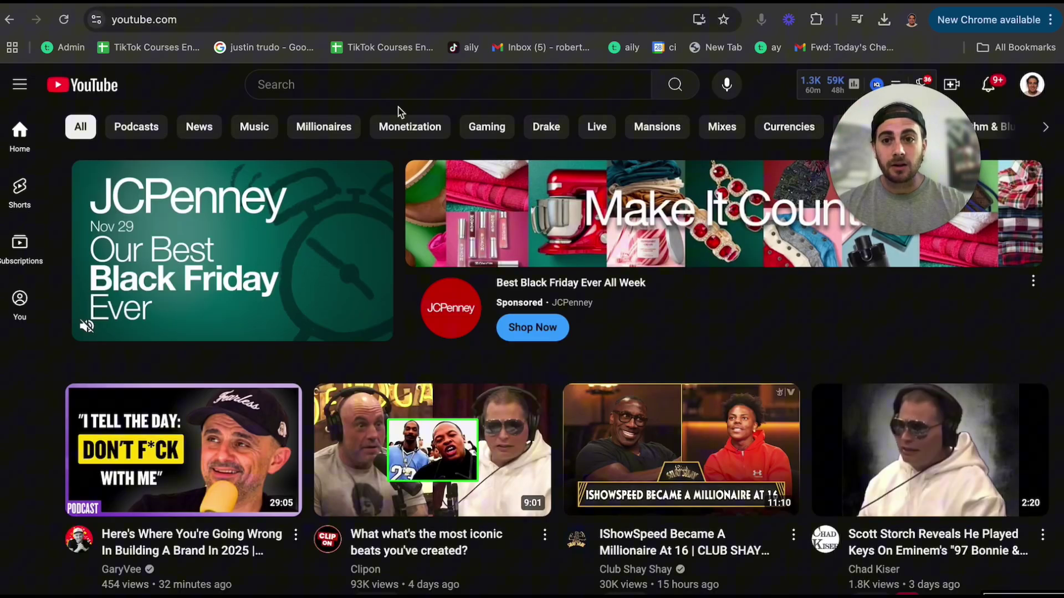
Search YouTube for 'how to get 1000 subscribers on youtube' using the suggested completion.
left_click(353, 83)
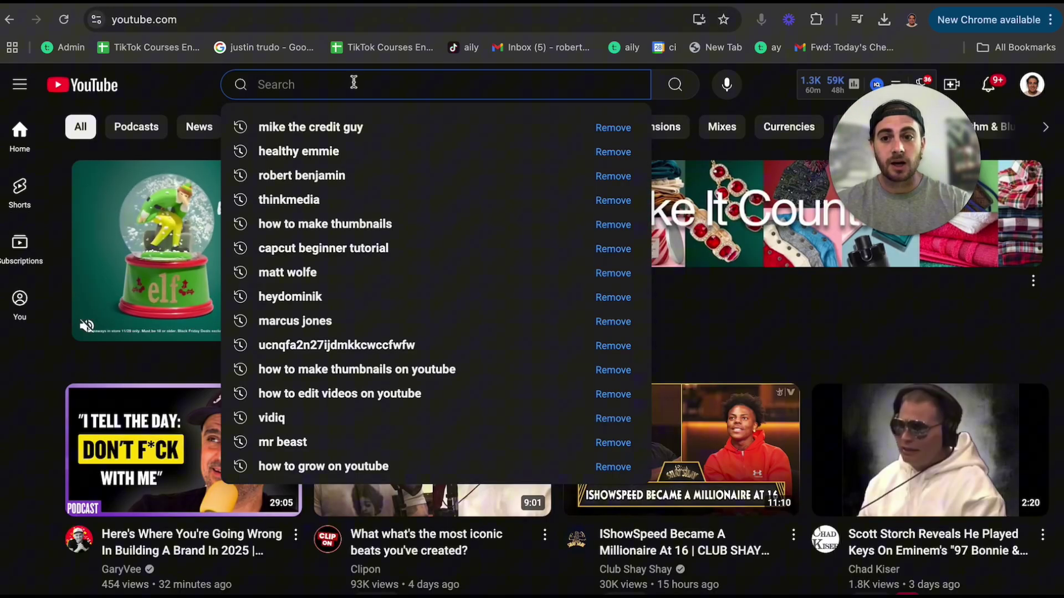
type("how to g")
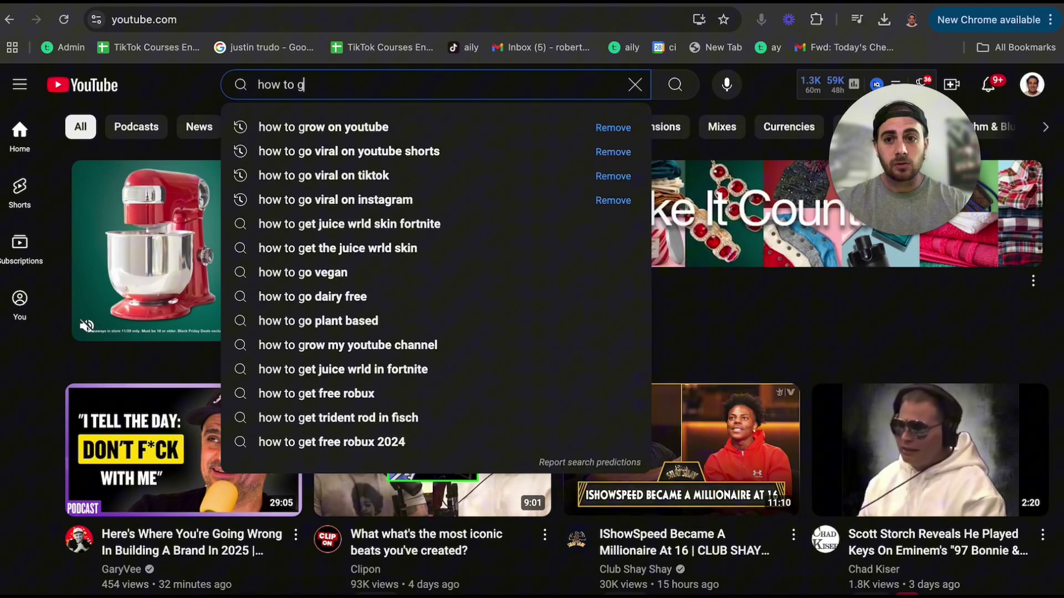
type("et 100")
key("Down")
key("Return")
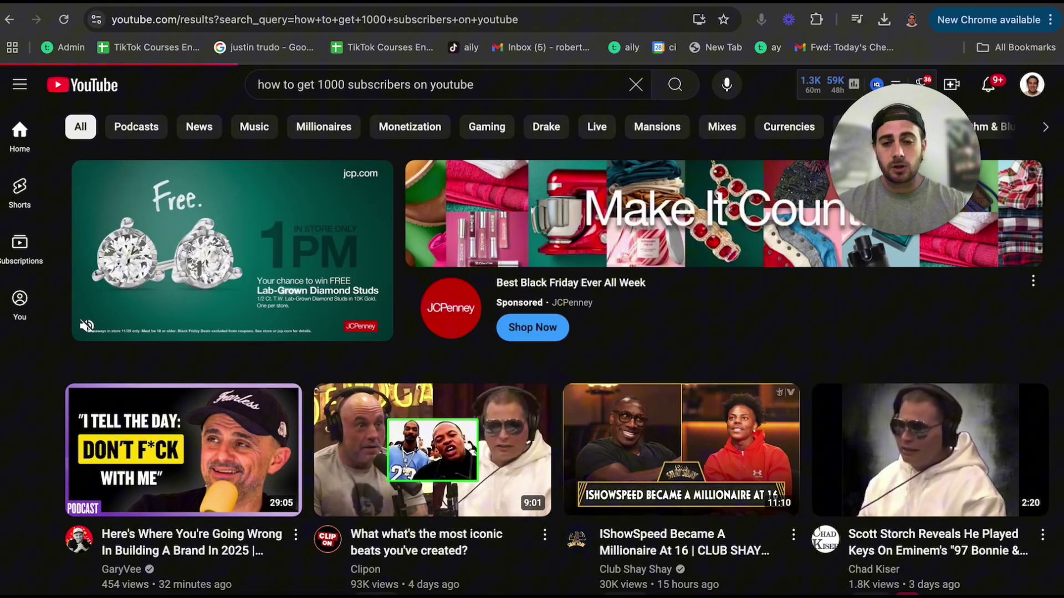
scroll(152, 476, "down", 10)
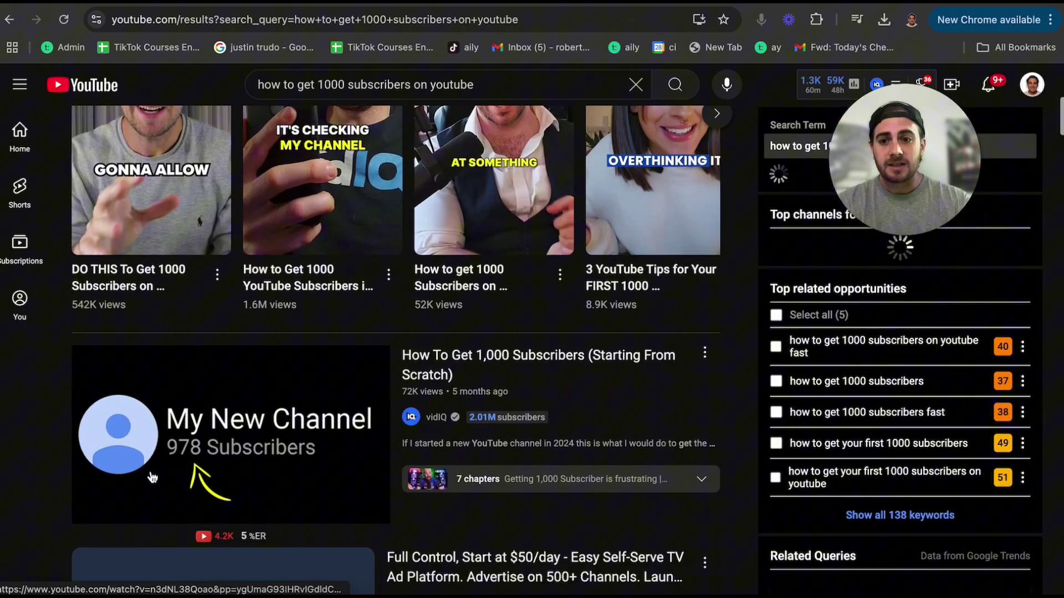
scroll(152, 476, "up", 1)
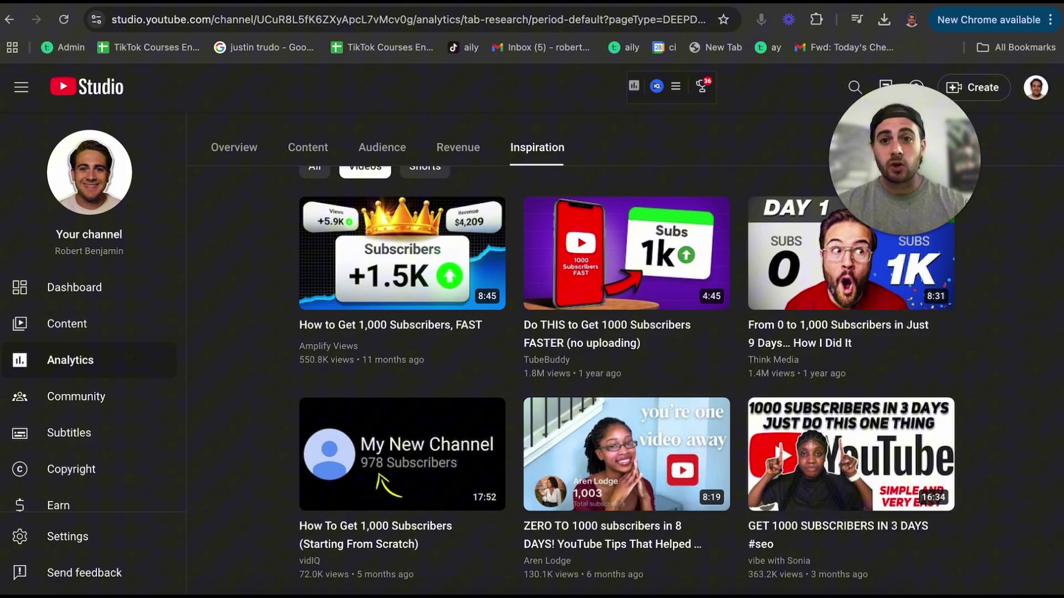
Load youtube.com's home page in a new tab.
key("ctrl+t")
type("you")
key("Return")
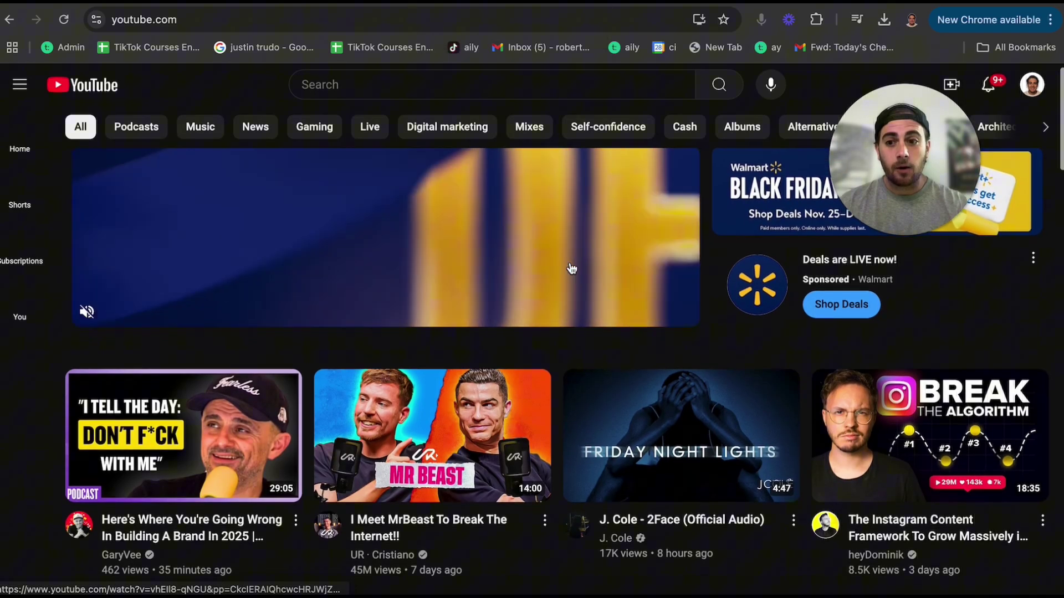
scroll(571, 268, "down", 1)
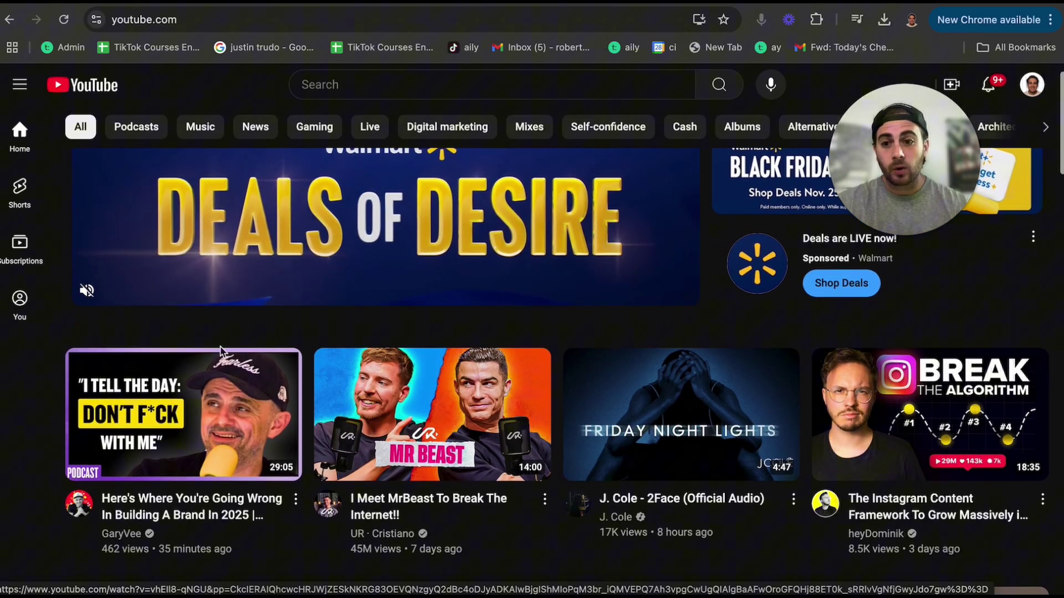
Capture region screenshots of the first and fourth video thumbnails.
key("super+shift+4")
left_click_drag(53, 341, 294, 477)
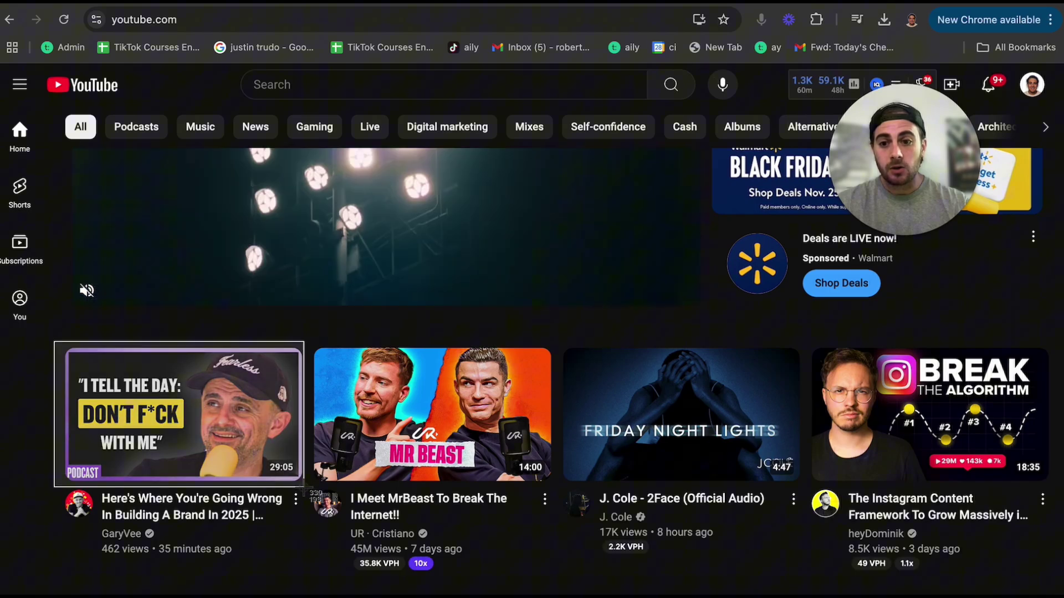
key("super+shift+4")
left_click_drag(791, 331, 1054, 492)
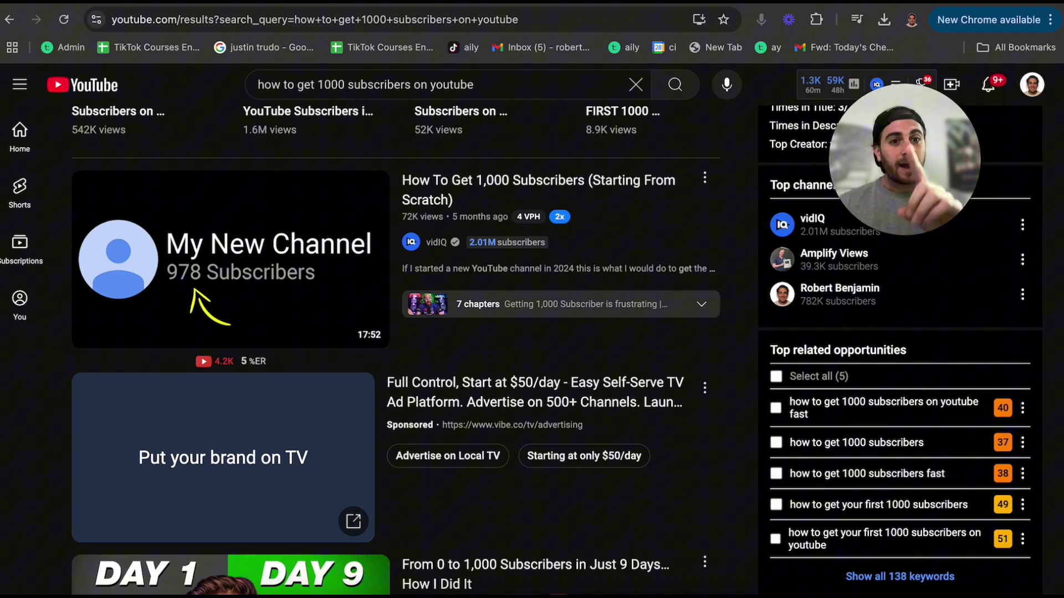
Open YouTube in a new tab and search for 'mr beast'.
key("ctrl+t")
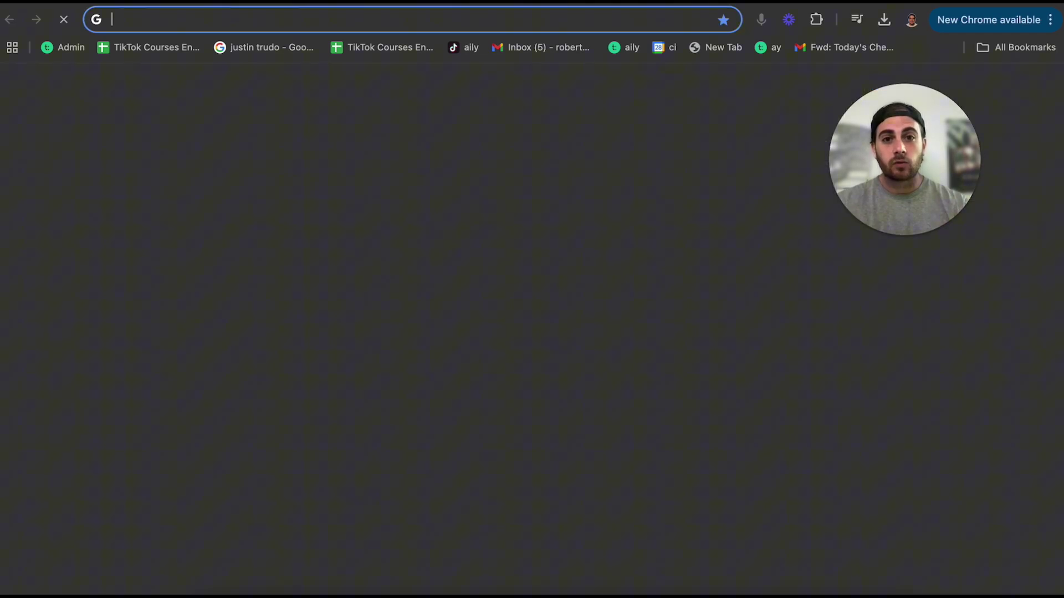
type("you")
key("Return")
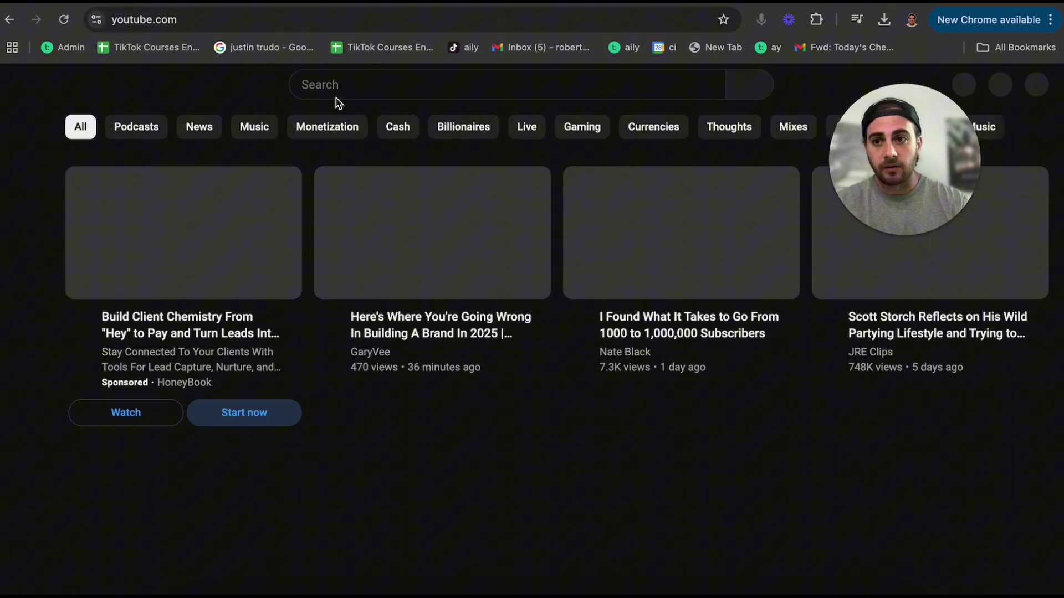
left_click(340, 87)
type("mr beast")
key("Return")
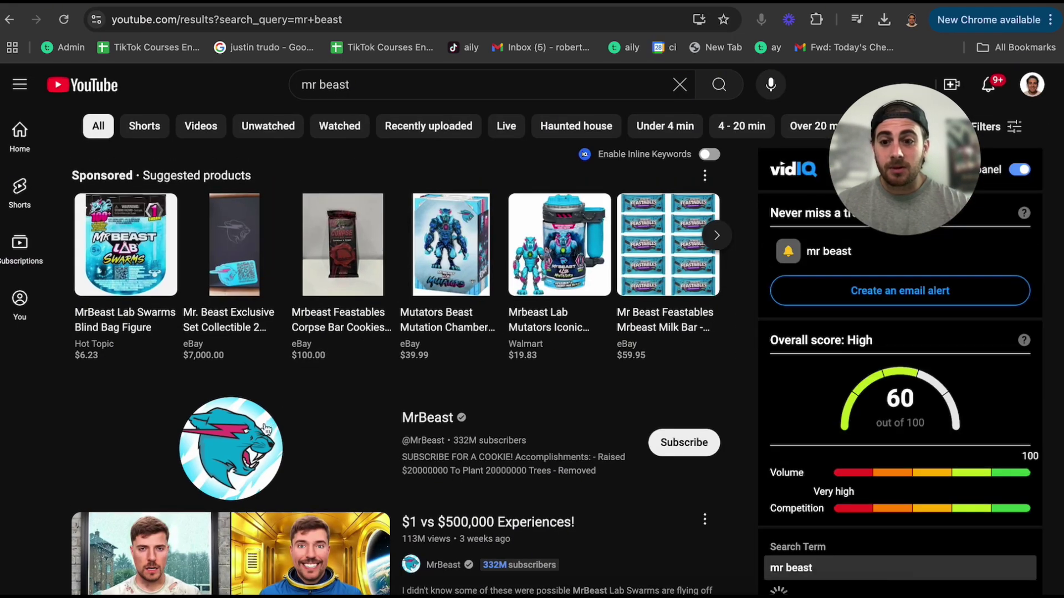
Browse the thumbnails on the MrBeast channel's Videos tab.
left_click(267, 431)
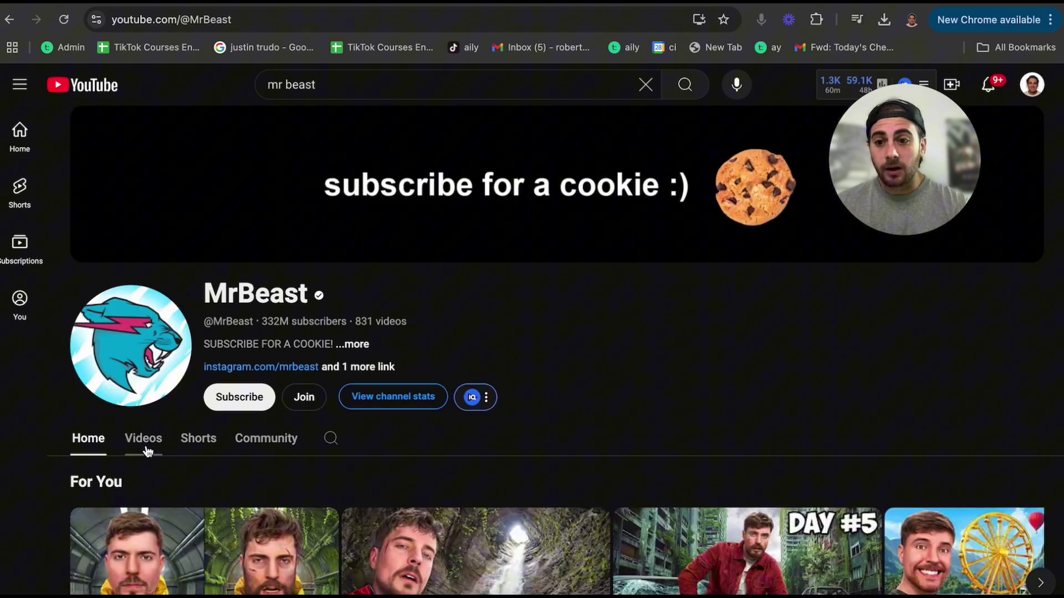
left_click(144, 439)
scroll(58, 506, "down", 3)
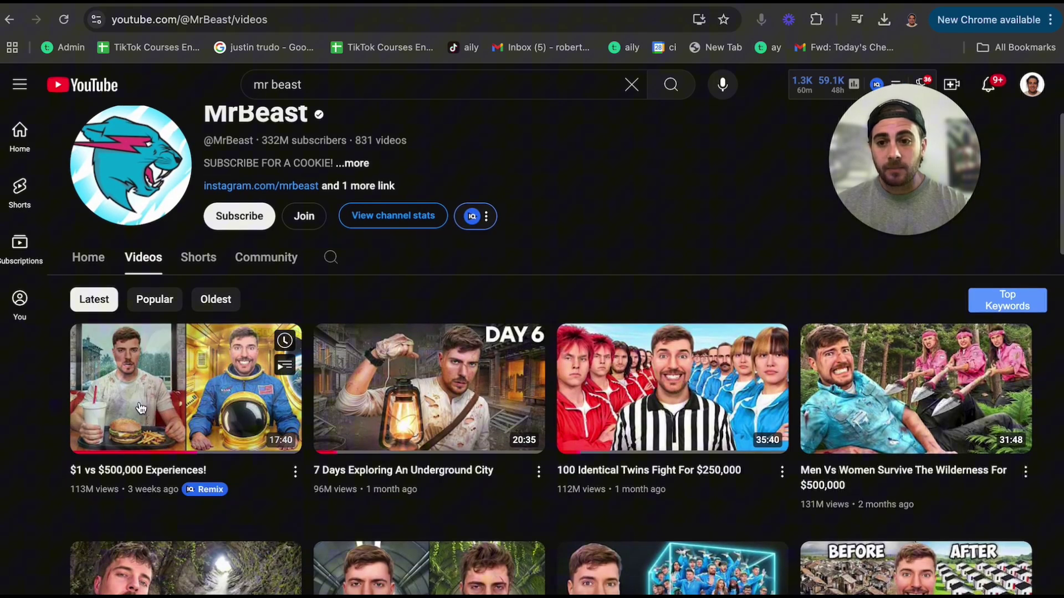
scroll(141, 409, "down", 2)
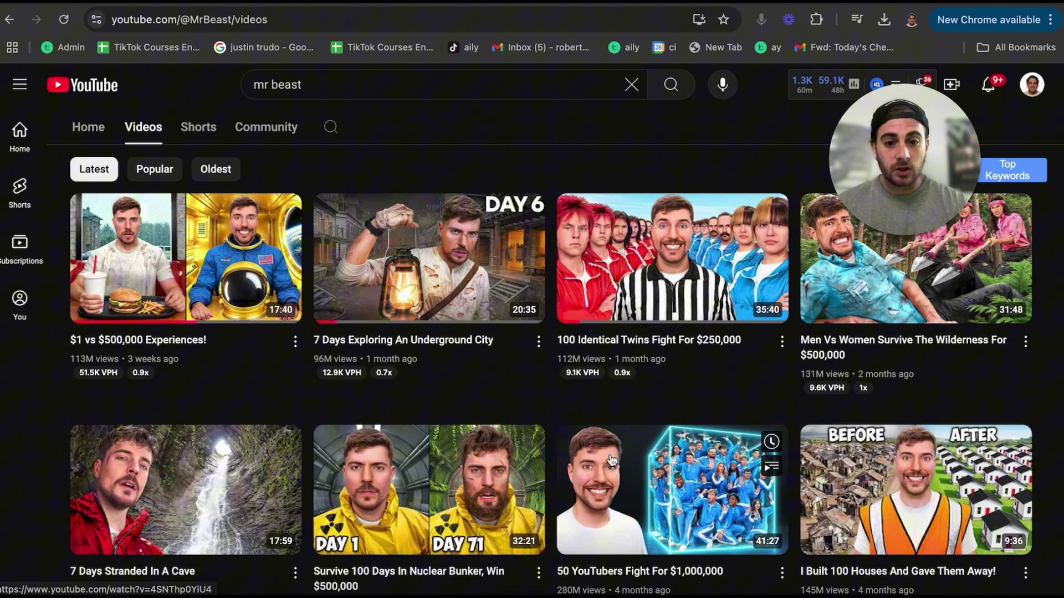
scroll(983, 445, "down", 7)
scroll(477, 499, "down", 4)
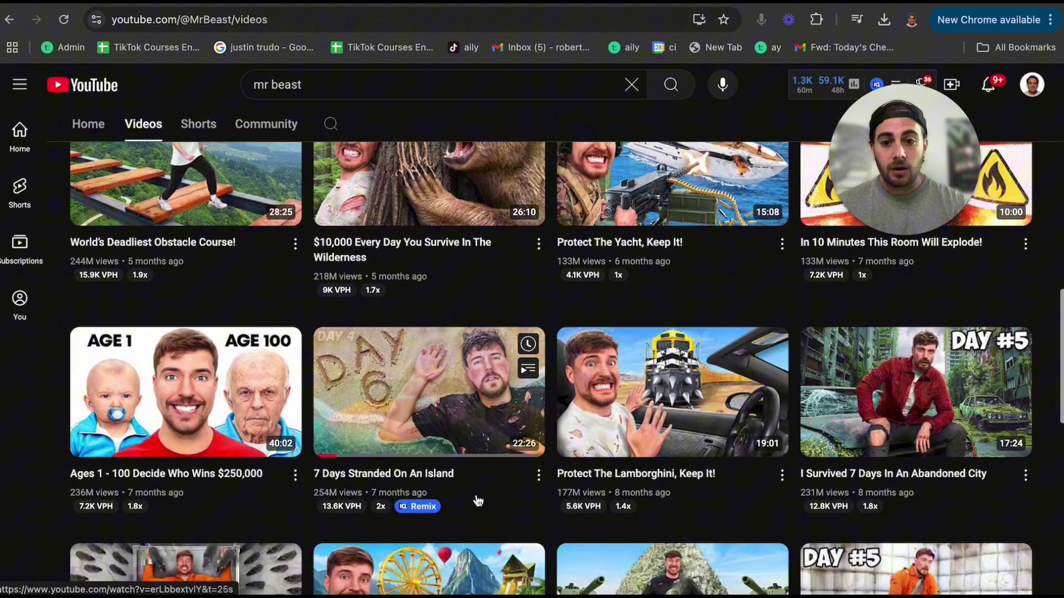
scroll(183, 477, "down", 4)
scroll(7, 524, "down", 5)
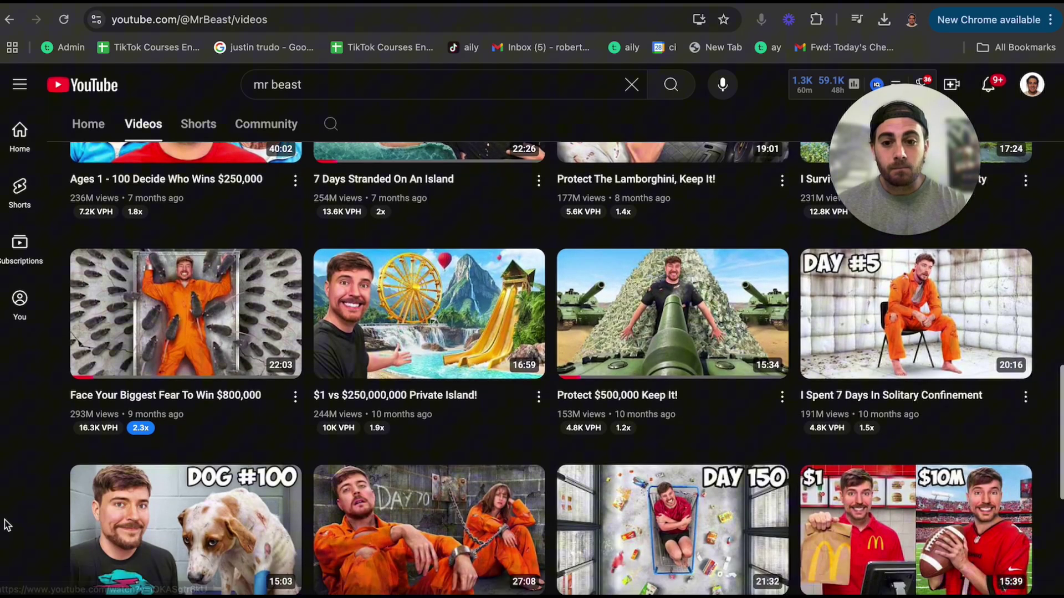
scroll(6, 525, "up", 1)
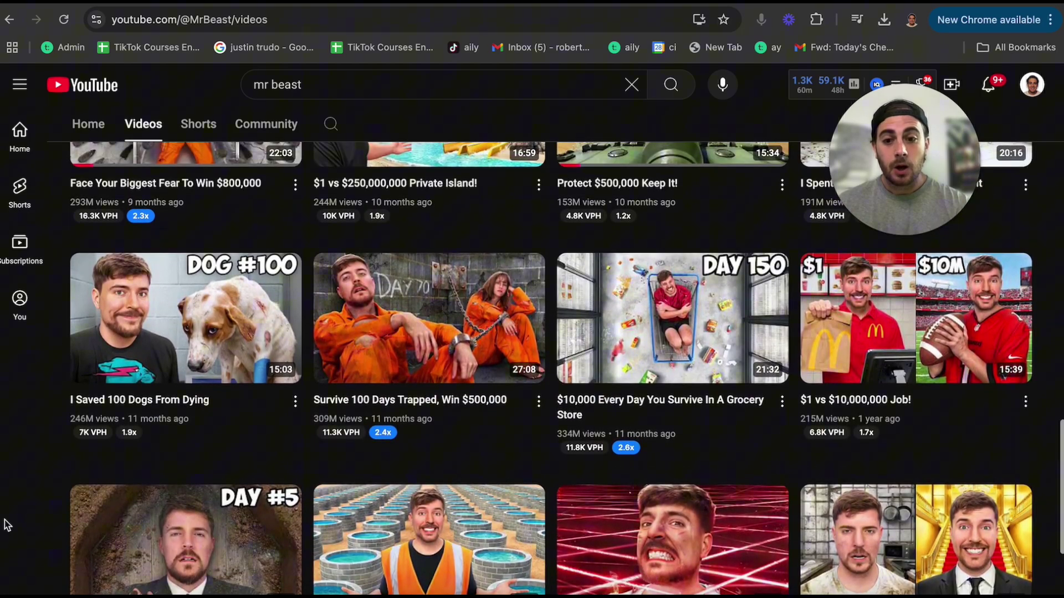
scroll(8, 525, "down", 1)
scroll(899, 384, "up", 1)
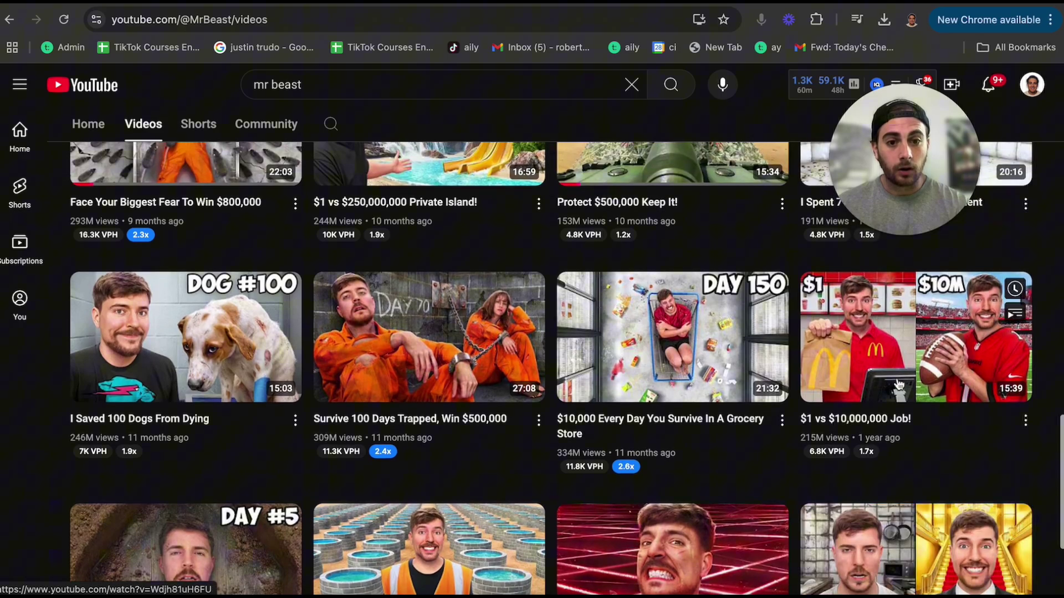
scroll(899, 384, "up", 3)
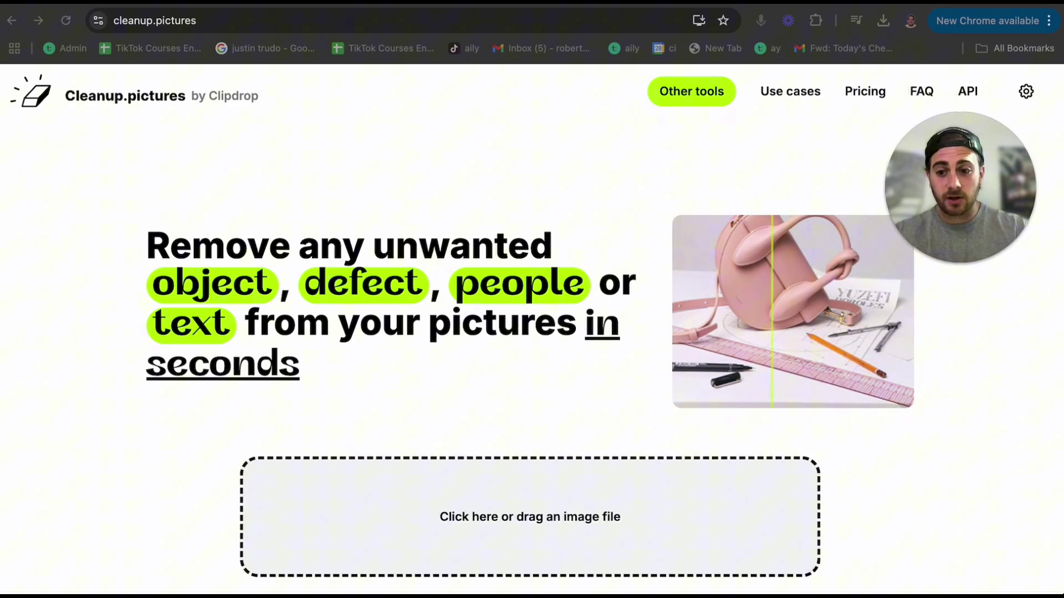
Load 'Screen Shot 2024-11-28 at 11.35.02 AM' into Cleanup.pictures.
left_click(208, 589)
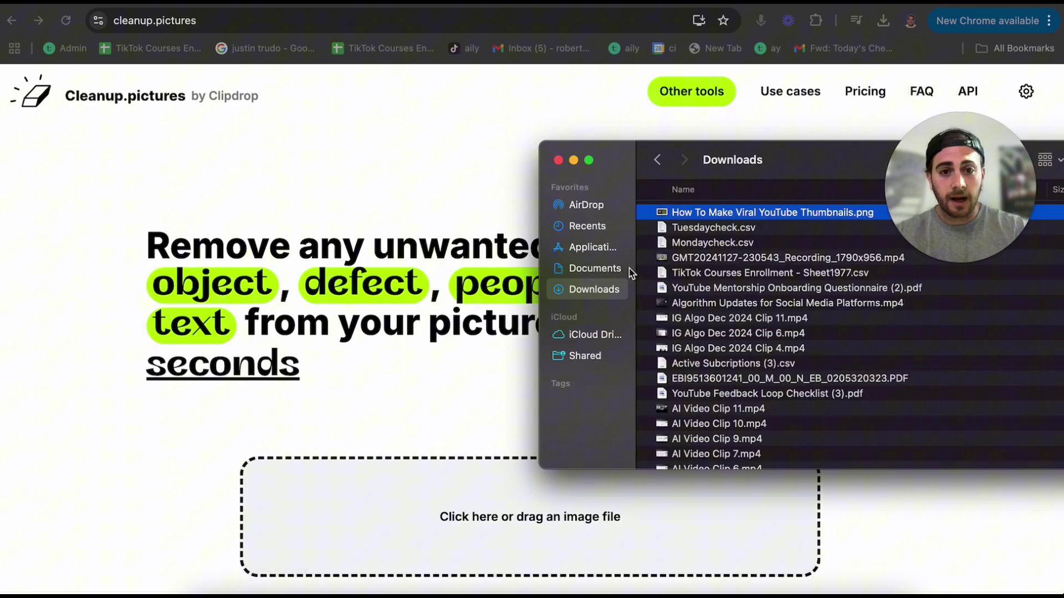
left_click(587, 227)
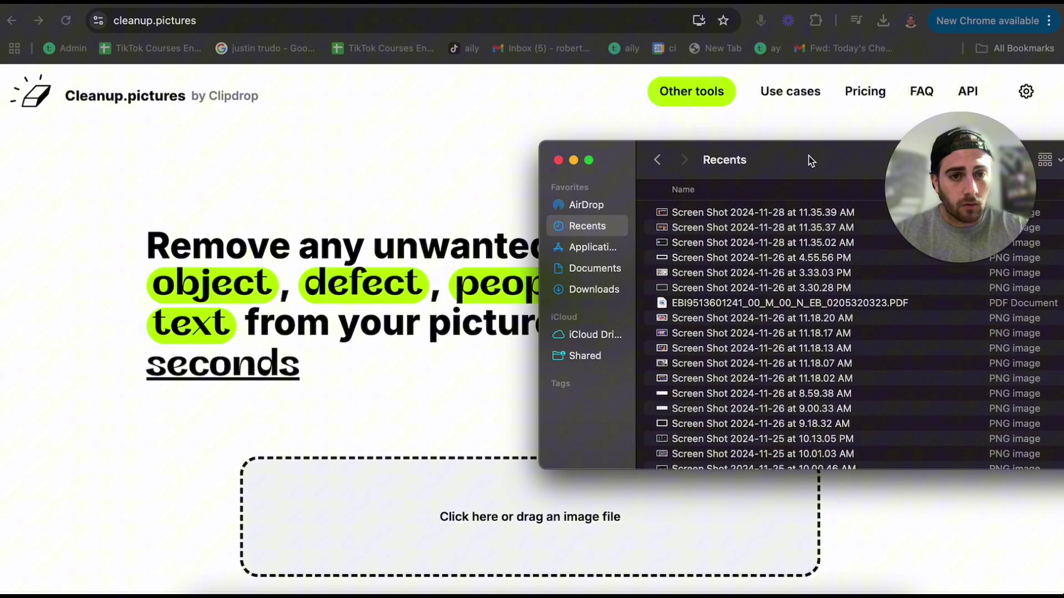
left_click_drag(809, 161, 623, 173)
left_click(672, 256)
left_click_drag(615, 258, 334, 527)
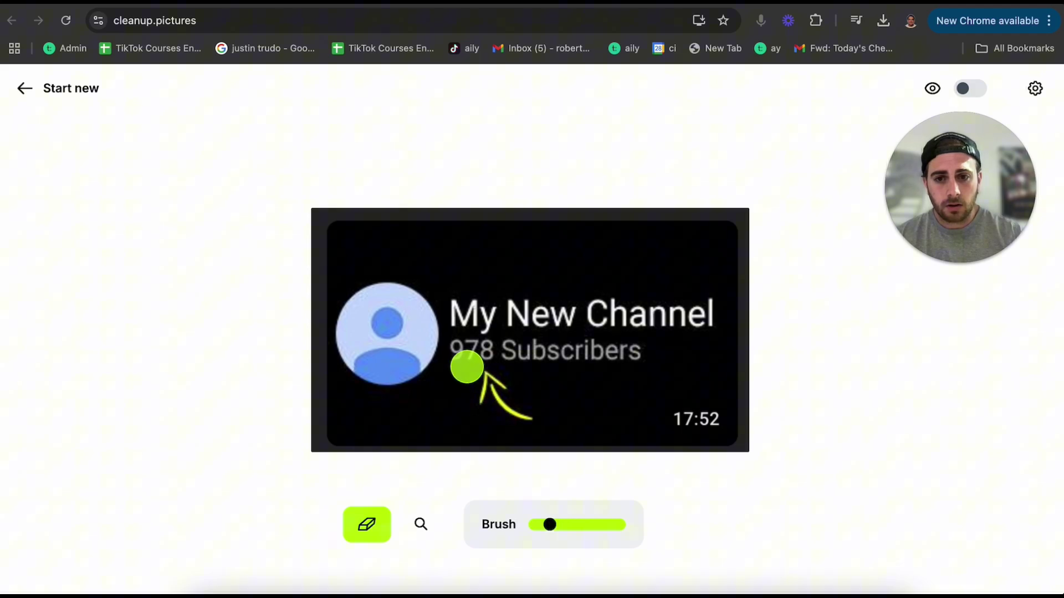
Erase the 978 Subscribers count, yellow arrow and 17:52 timestamp, then download the image.
left_click_drag(457, 353, 560, 354)
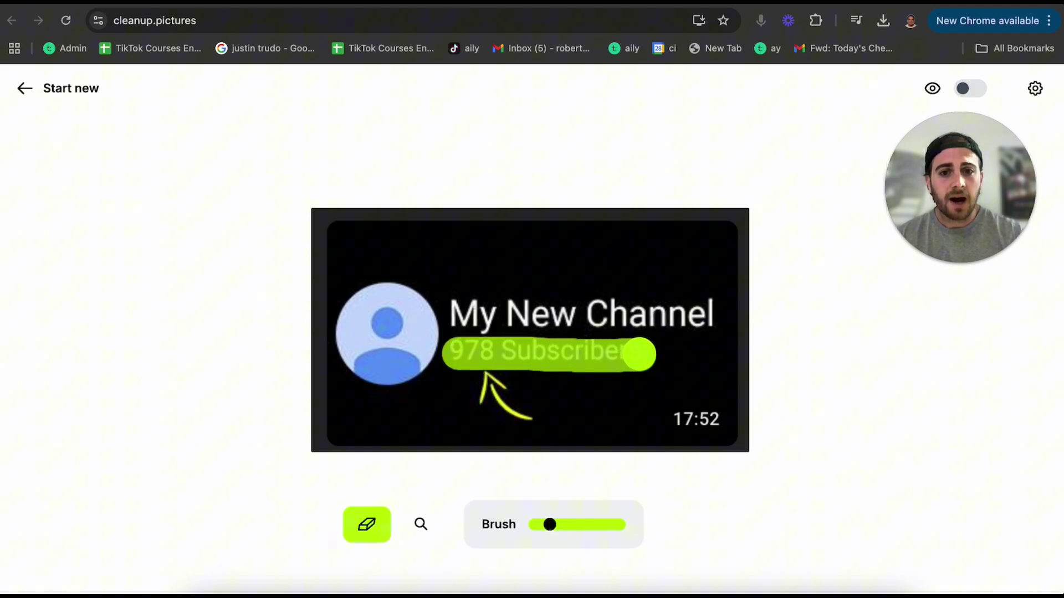
left_click_drag(639, 354, 643, 354)
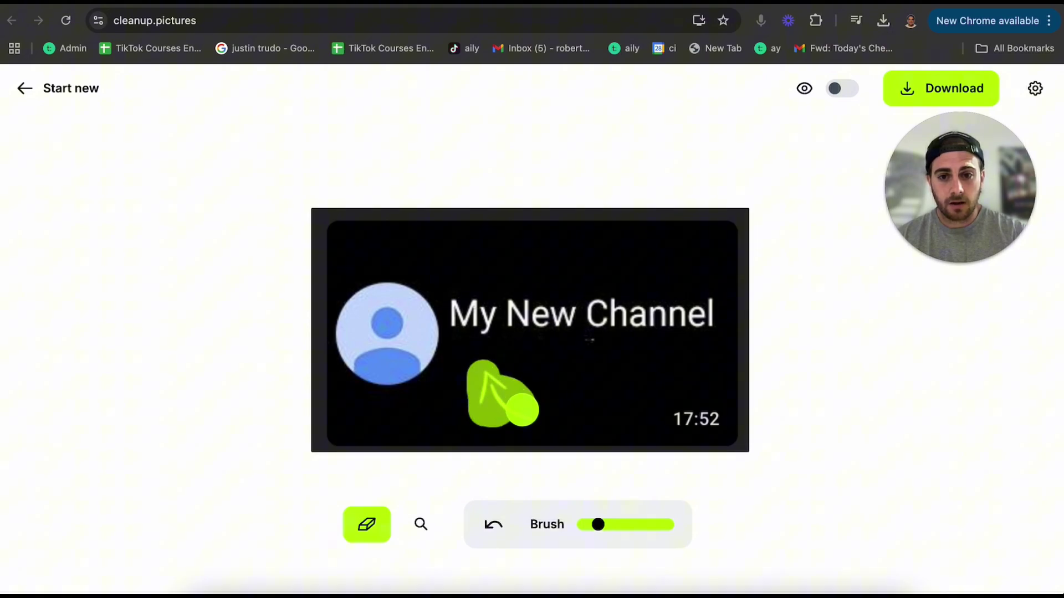
left_click_drag(522, 410, 530, 419)
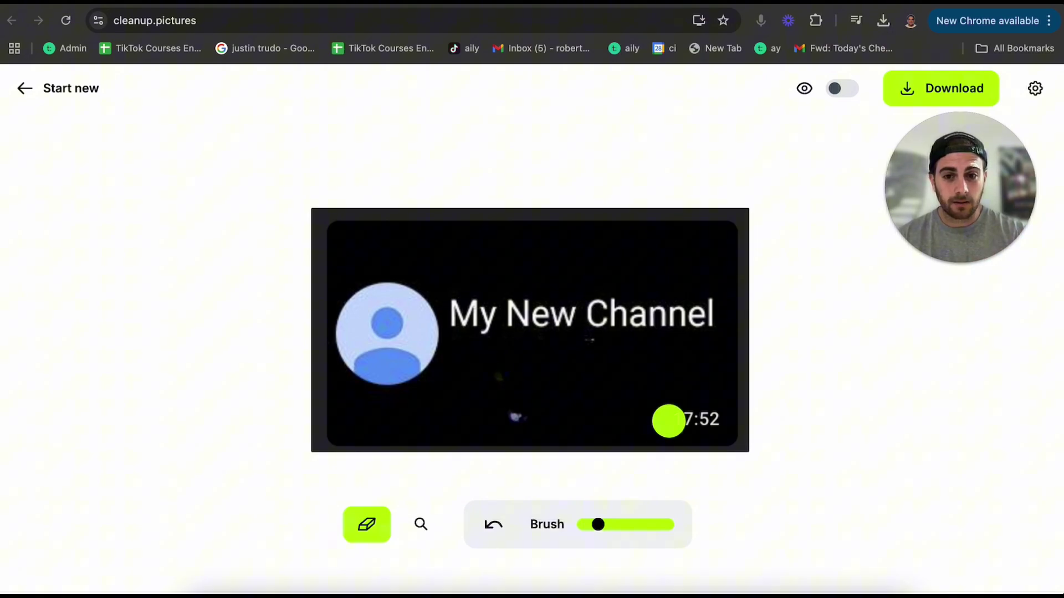
left_click_drag(719, 419, 720, 420)
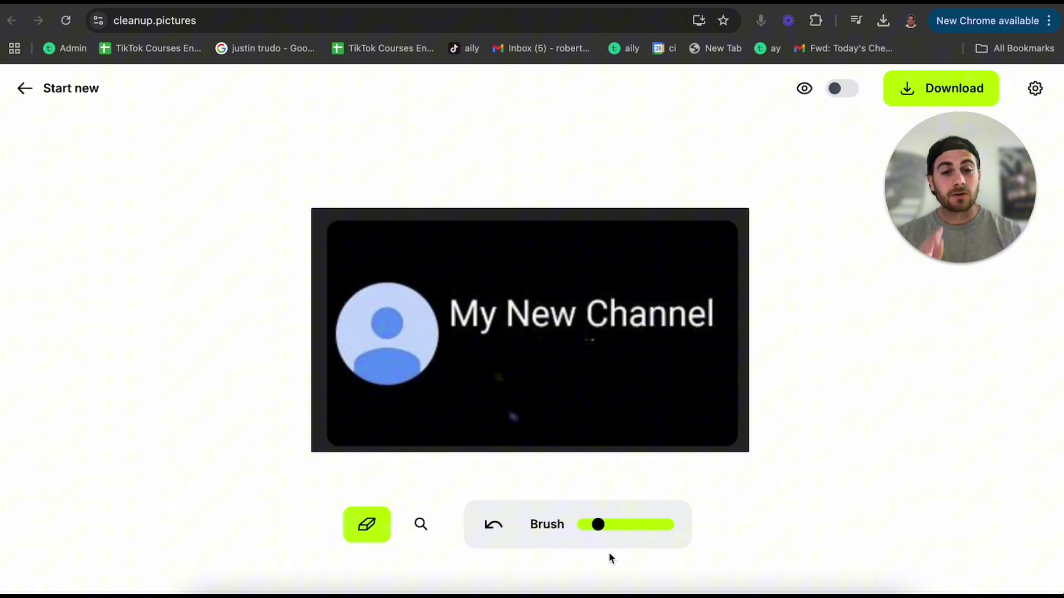
left_click(962, 90)
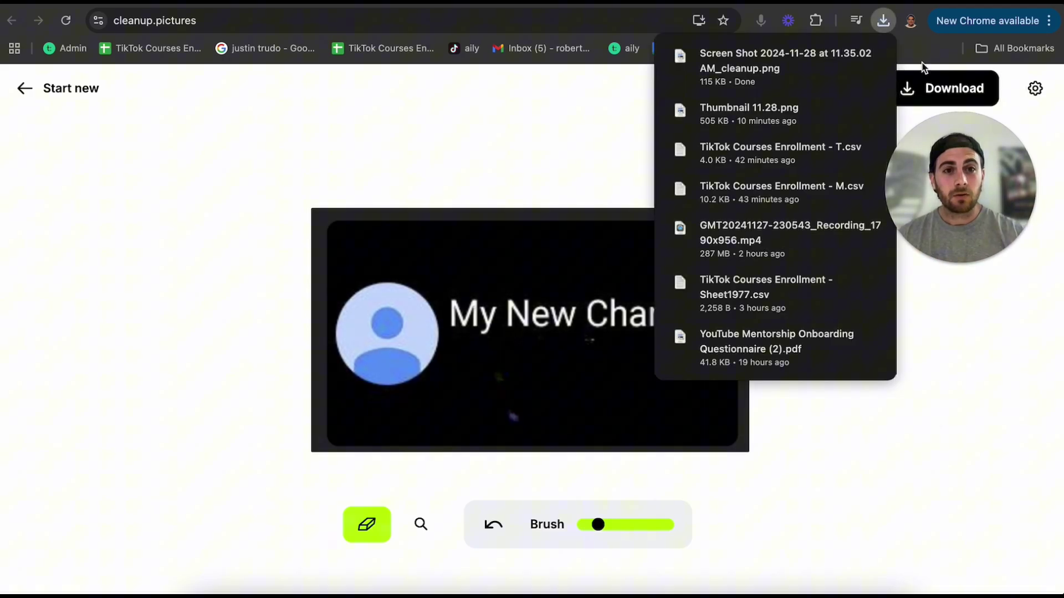
Go to canva.com in a new tab.
key("ctrl+t")
type("canva.com")
key("Return")
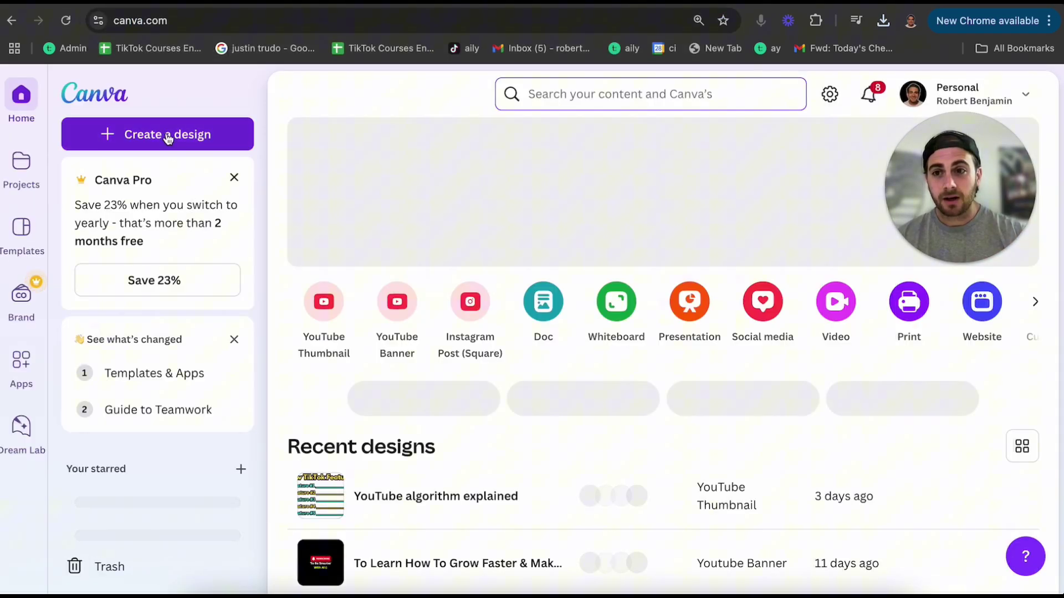
Create a new 1280 × 720 YouTube Thumbnail design.
key("c")
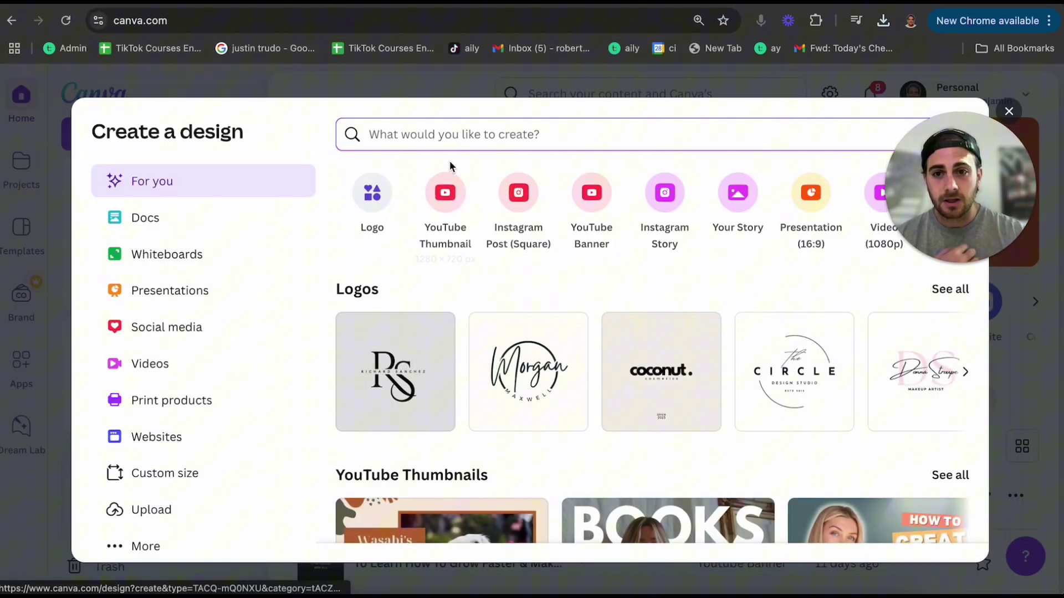
type("youtube t")
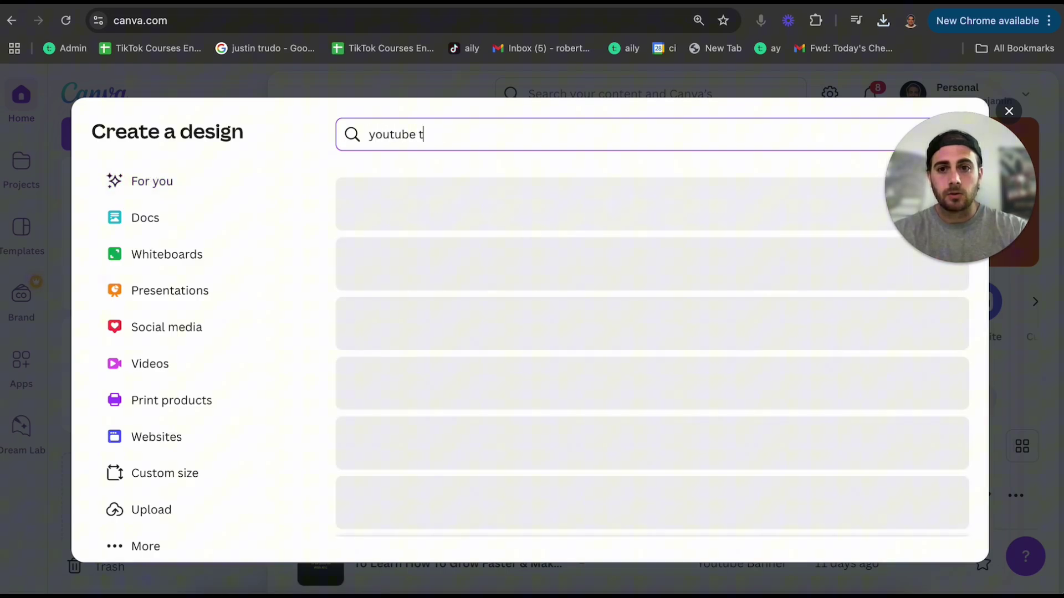
type("humbnail")
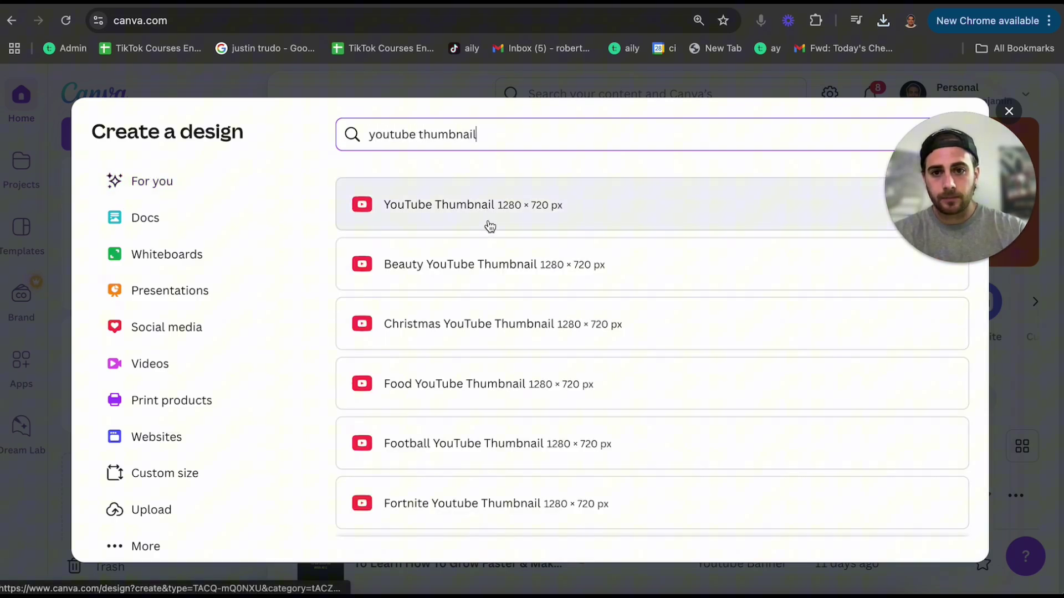
left_click(487, 214)
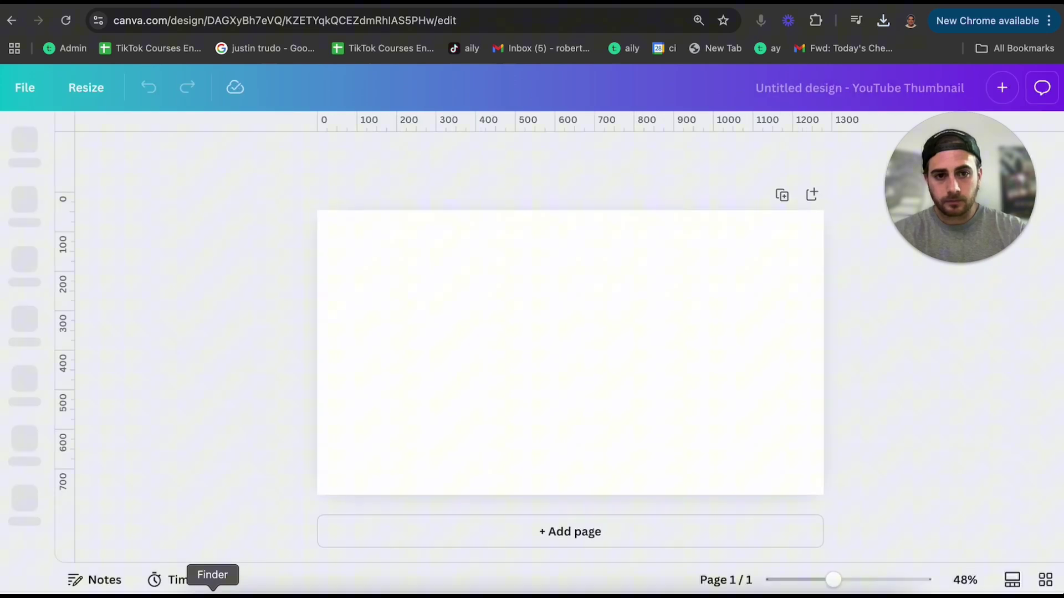
Add the cleaned screenshot from Downloads and enlarge it to cover the whole page.
left_click(212, 594)
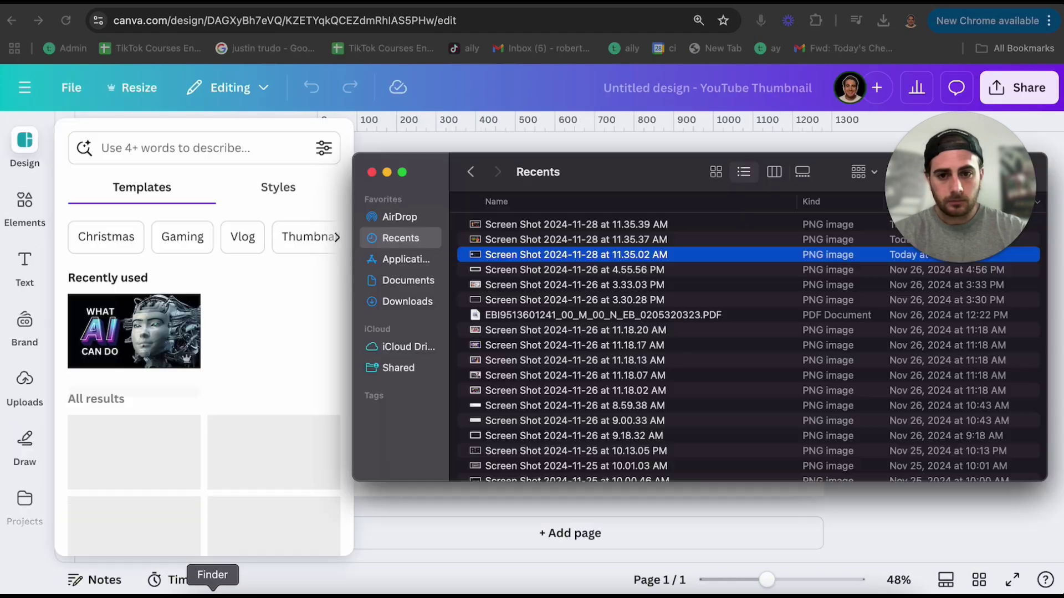
left_click(401, 308)
left_click_drag(622, 171, 767, 375)
left_click_drag(740, 430, 511, 280)
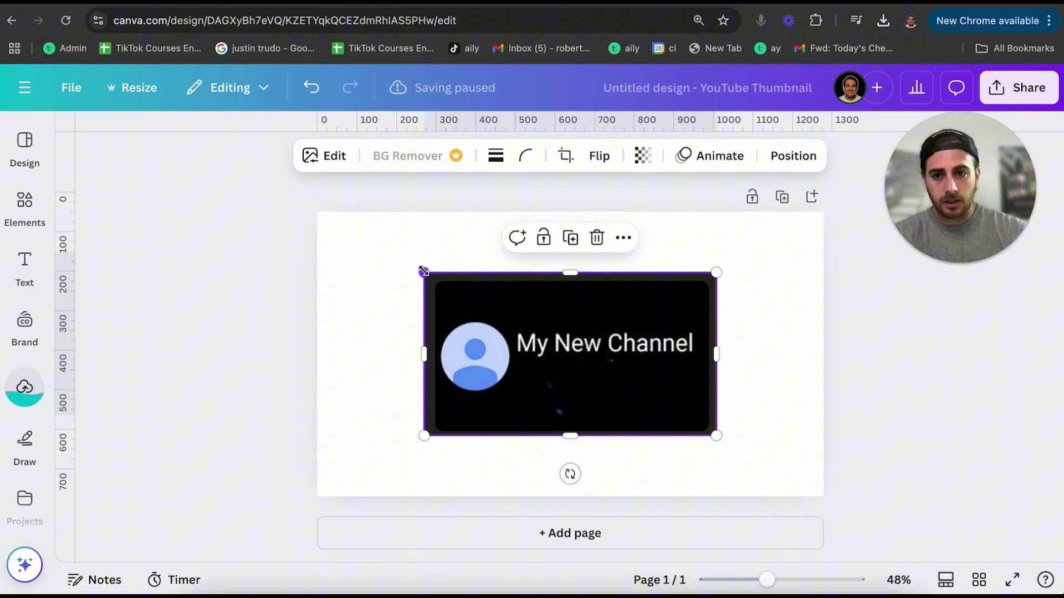
left_click_drag(423, 272, 290, 194)
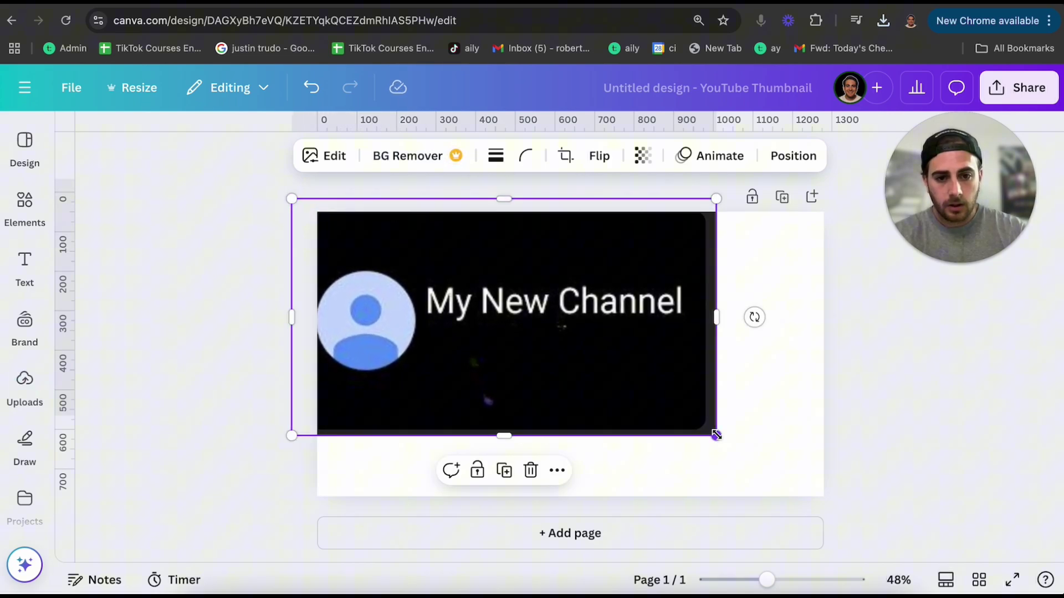
left_click_drag(716, 435, 848, 508)
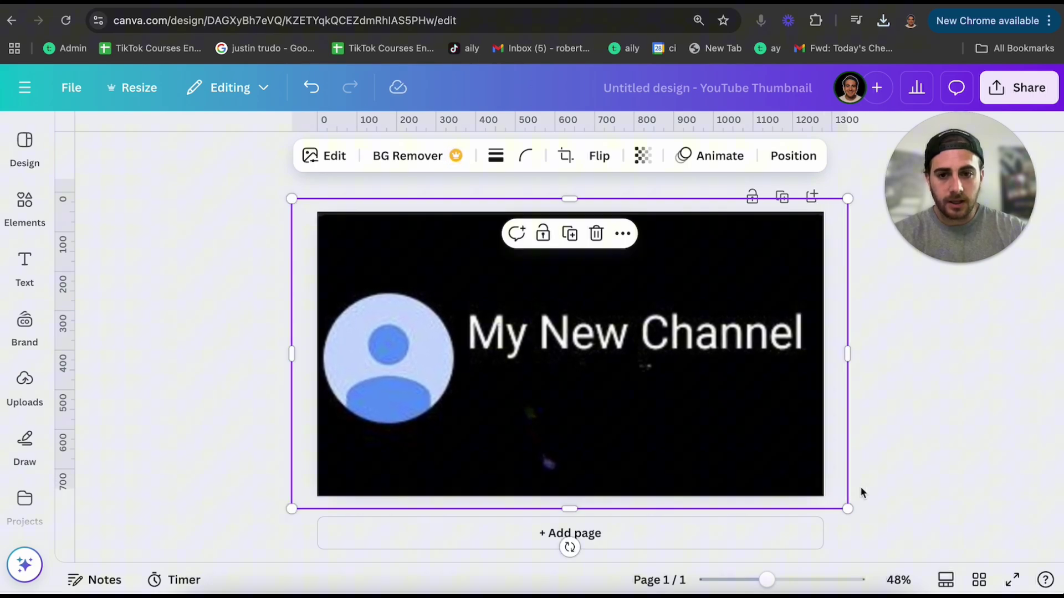
left_click(173, 380)
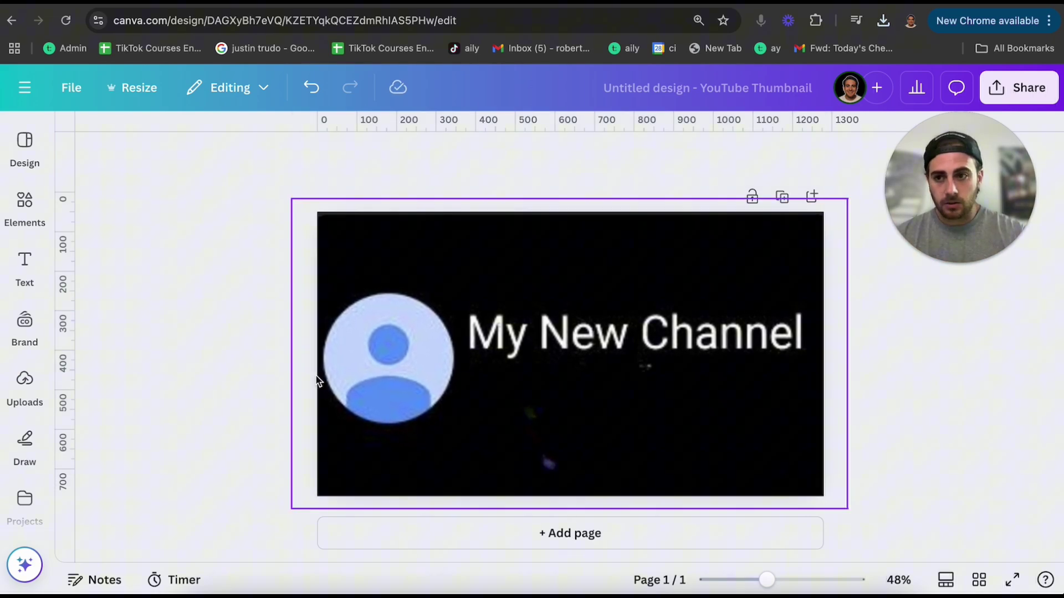
Add a square shape, fill it black, and place it below My New Channel.
left_click(25, 205)
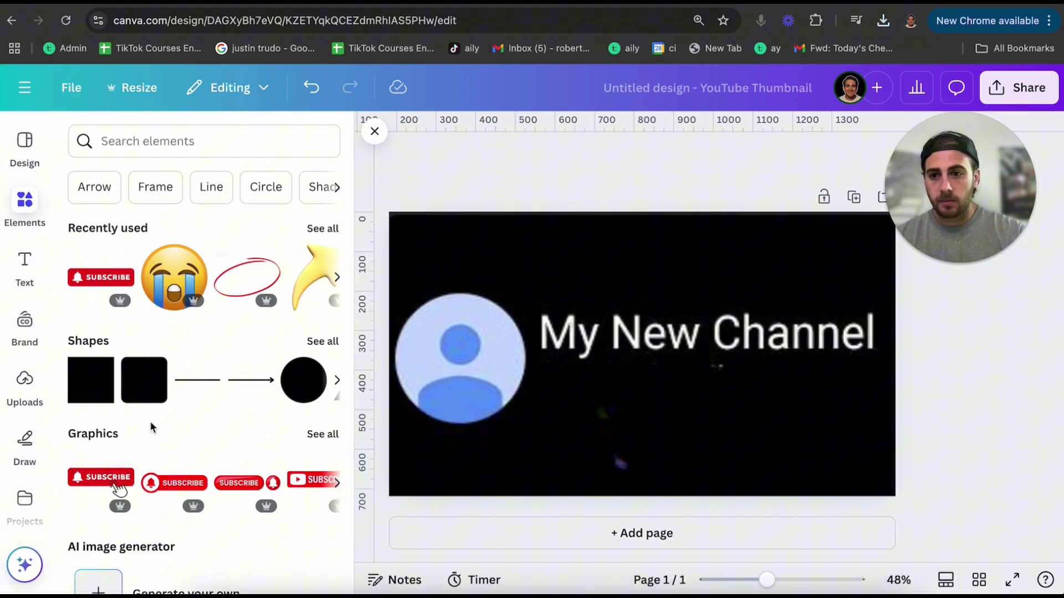
left_click(93, 378)
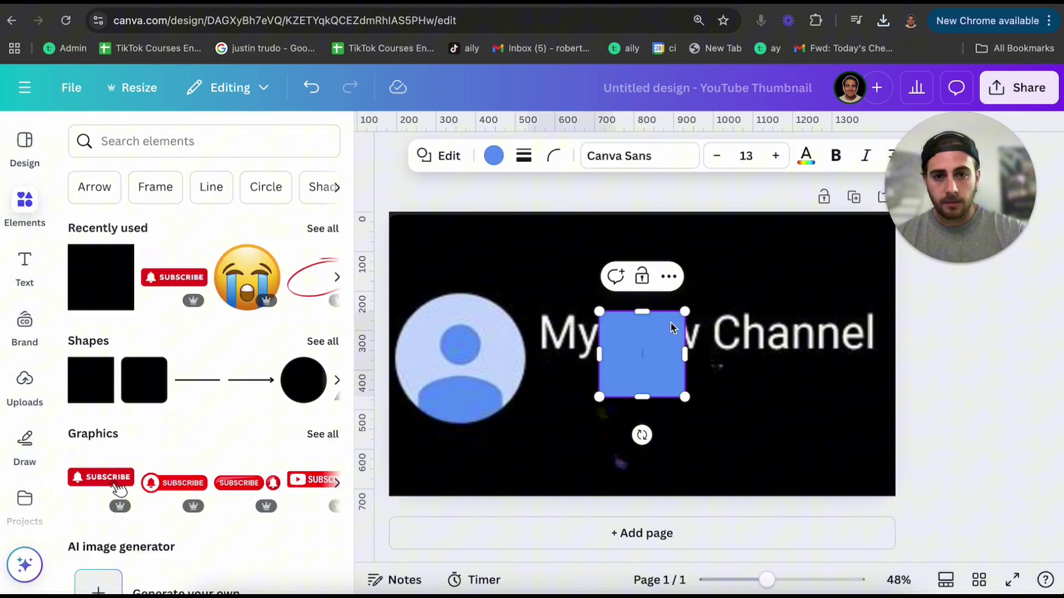
left_click(493, 157)
left_click(182, 268)
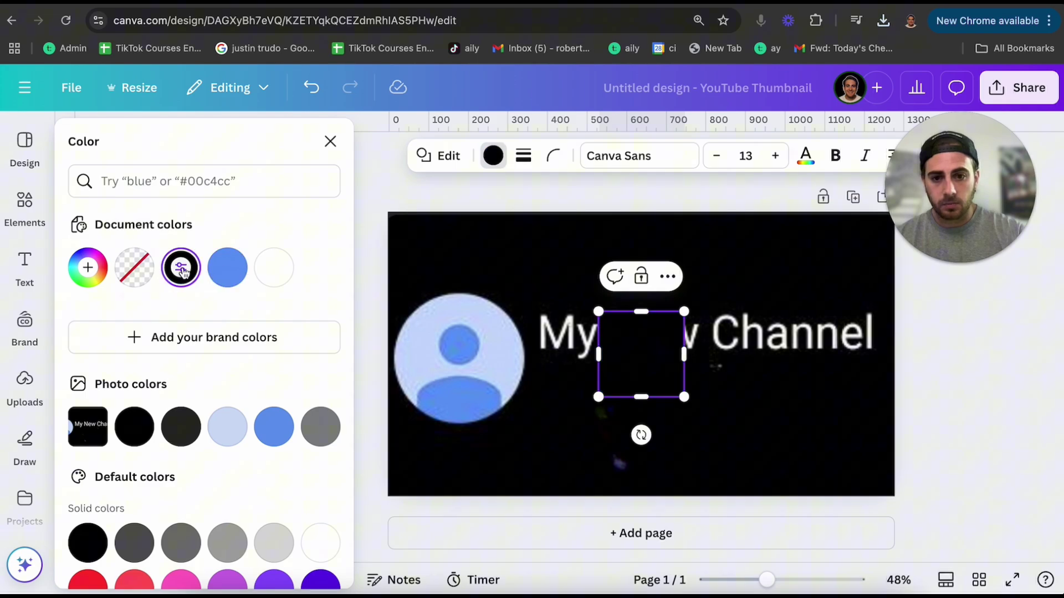
left_click_drag(647, 378, 631, 460)
key("Escape")
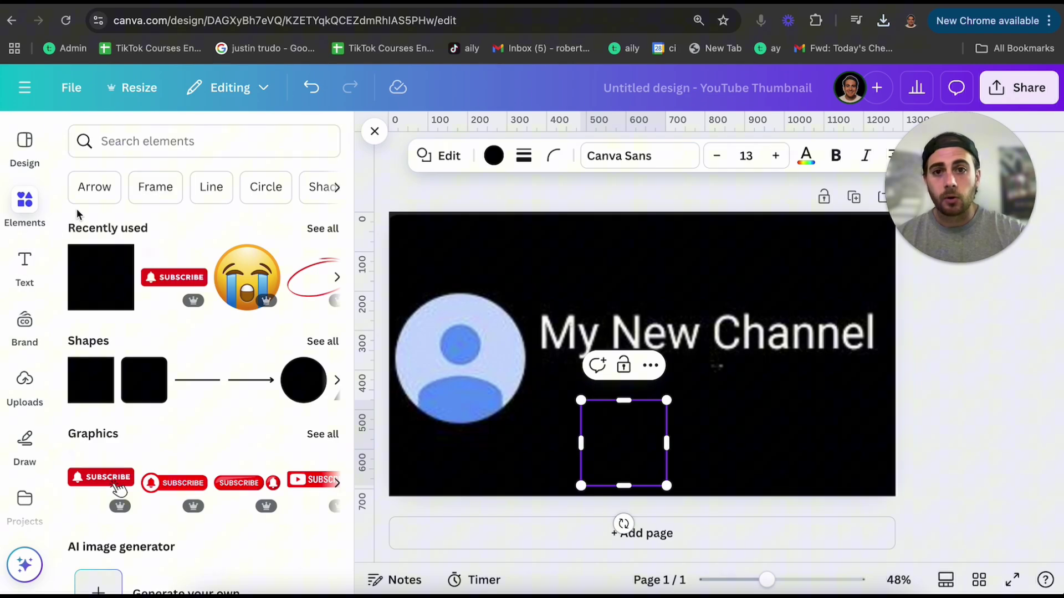
Add a text box and make its text light gray.
left_click(24, 260)
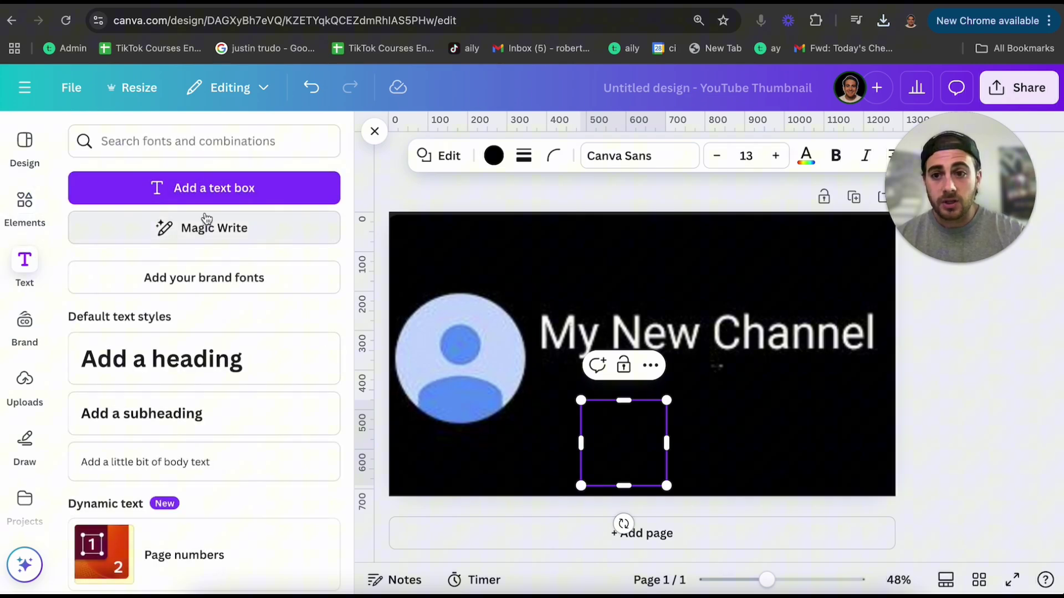
left_click(197, 194)
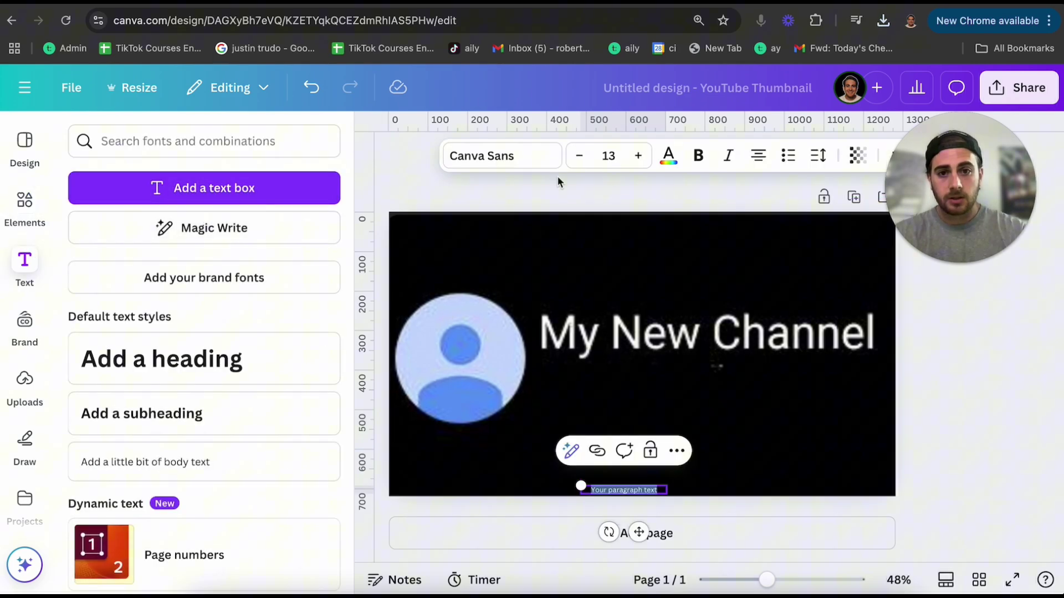
left_click(669, 156)
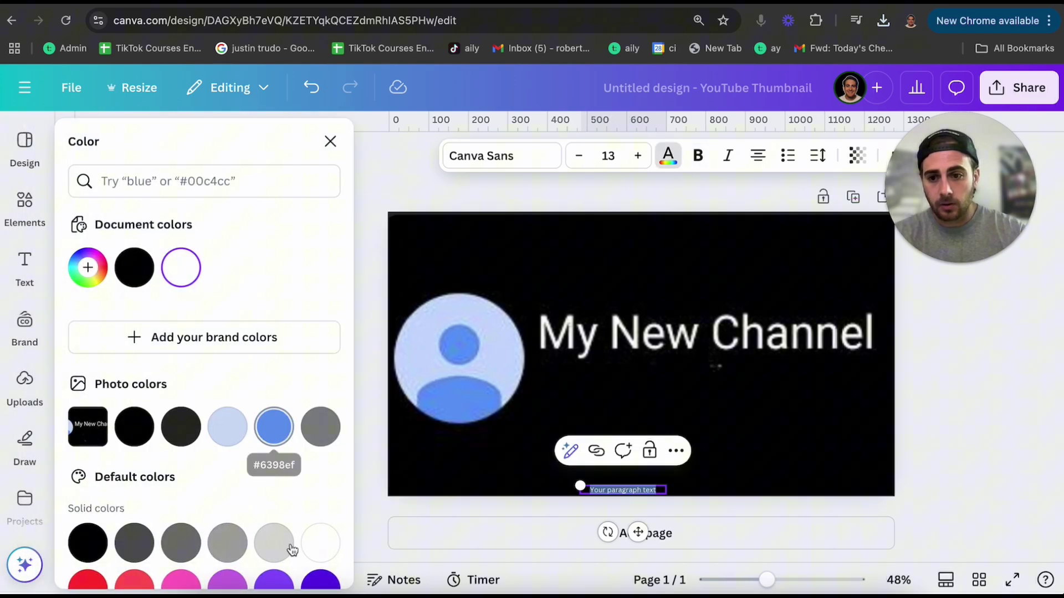
left_click(273, 546)
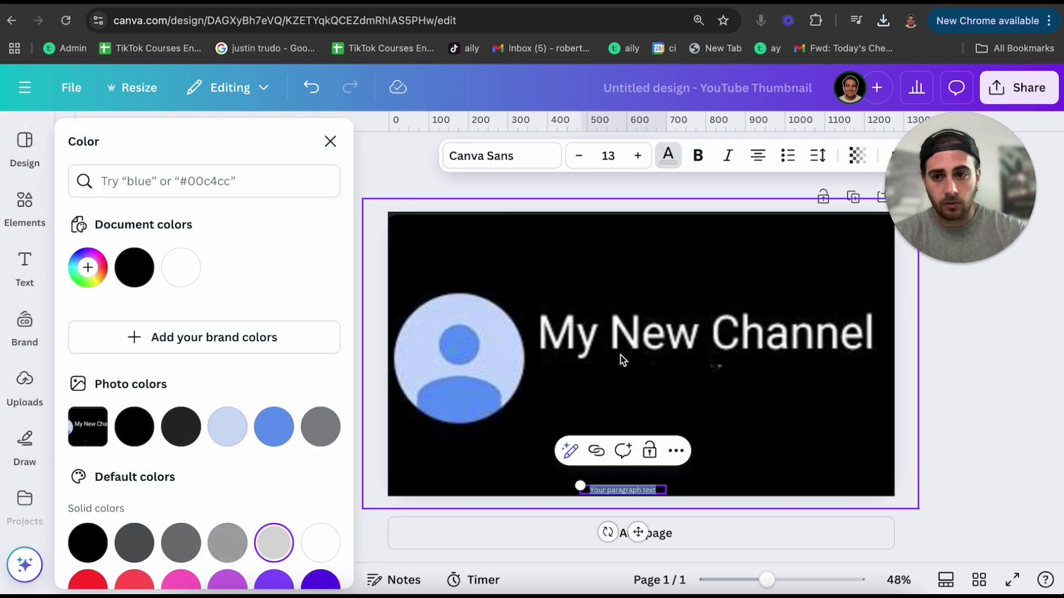
left_click(592, 377)
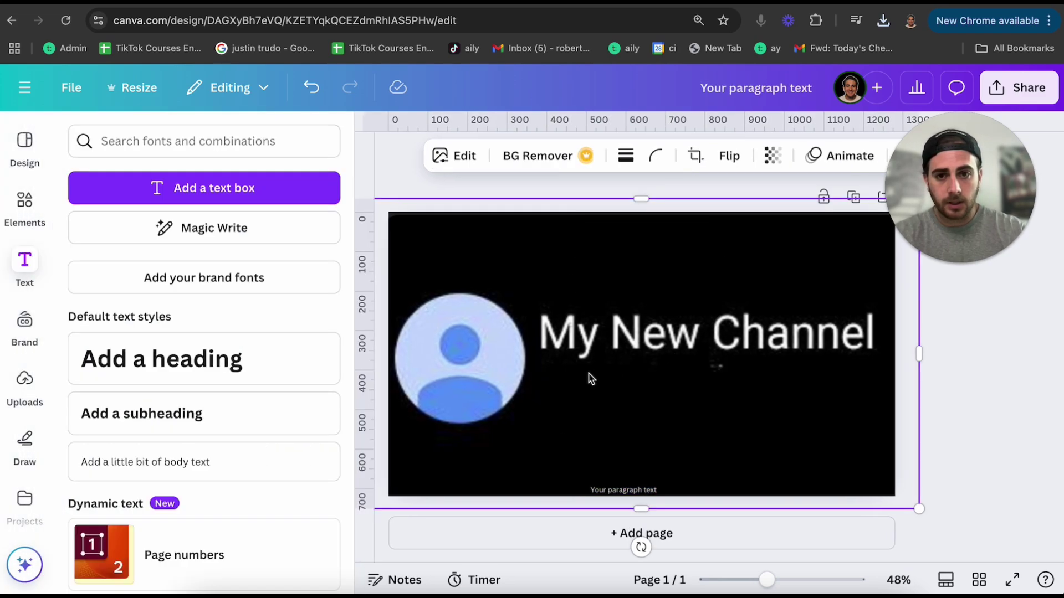
Add a '1,000 Subscribers' caption and raise its font size to 40.
left_click(236, 204)
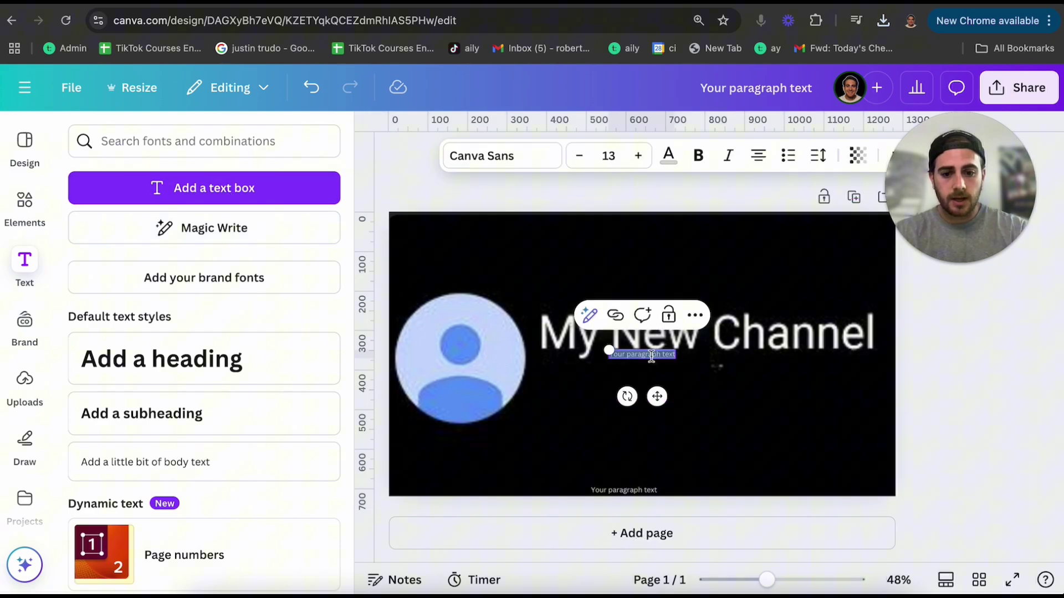
key("BackSpace")
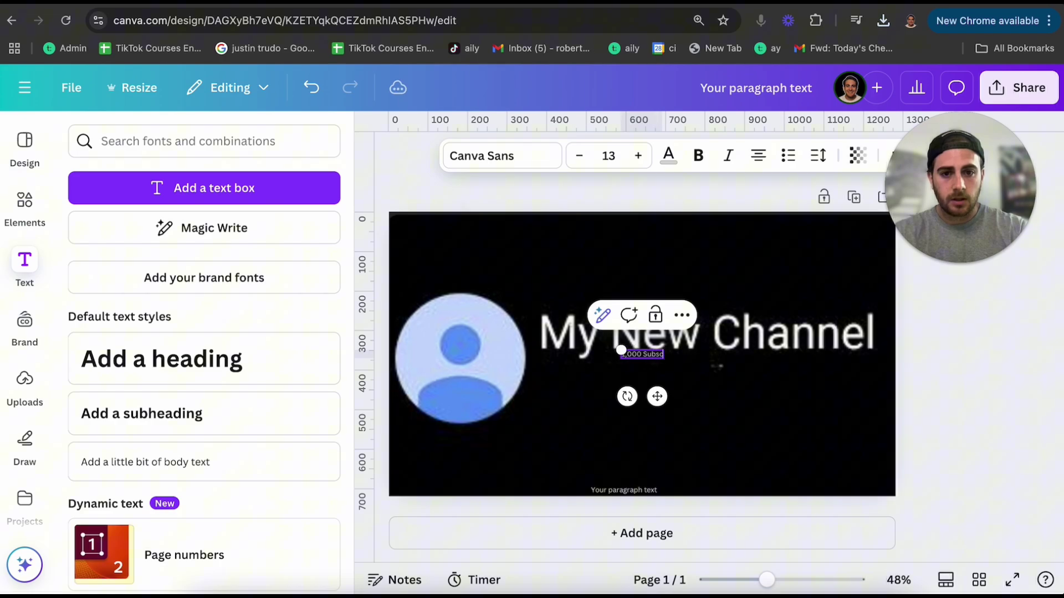
left_click(637, 158)
left_click(637, 157)
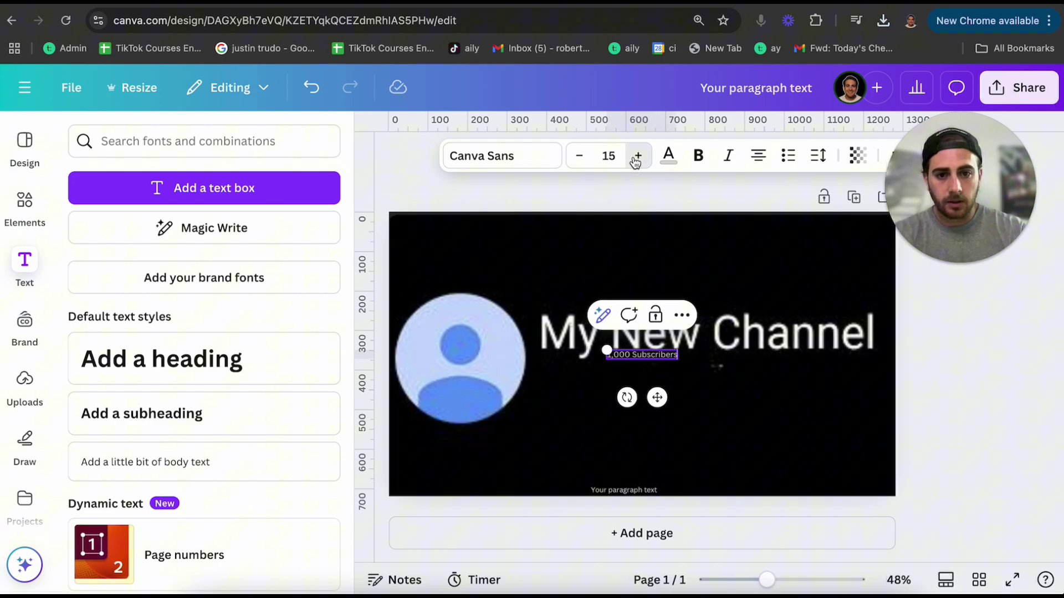
left_click(637, 157)
left_click(637, 157)
left_click(637, 158)
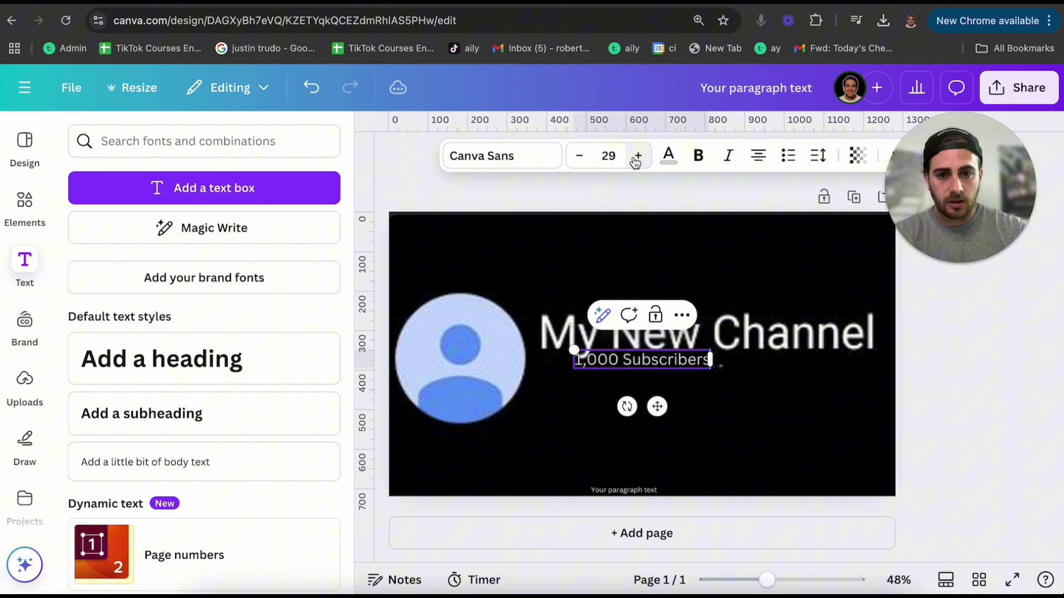
left_click(637, 157)
left_click(638, 157)
left_click(638, 157)
left_click(638, 157)
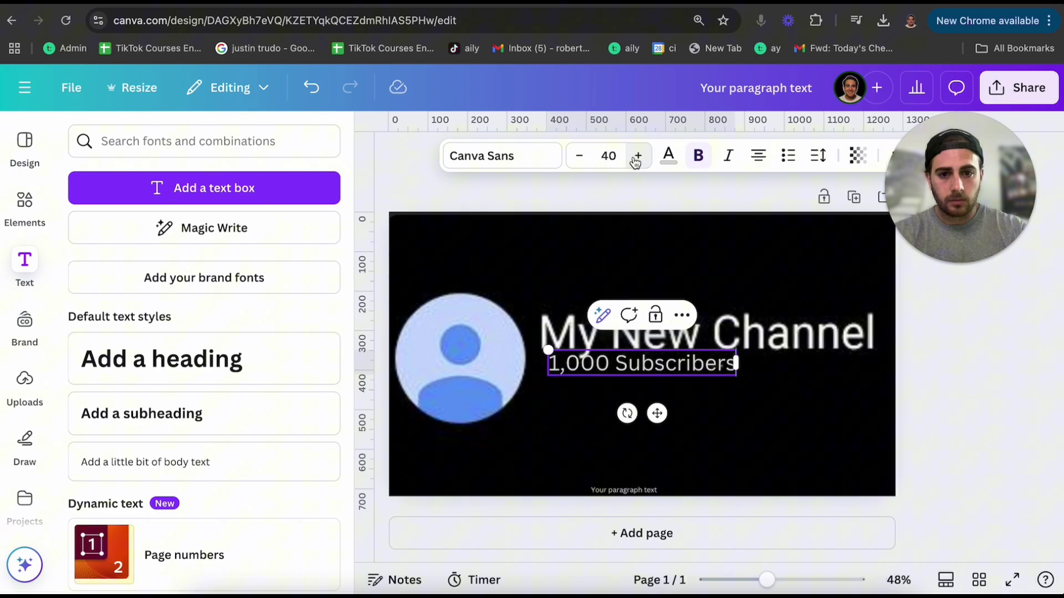
Enlarge the caption to size 62.5 and place it beneath My New Channel.
double_click(645, 368)
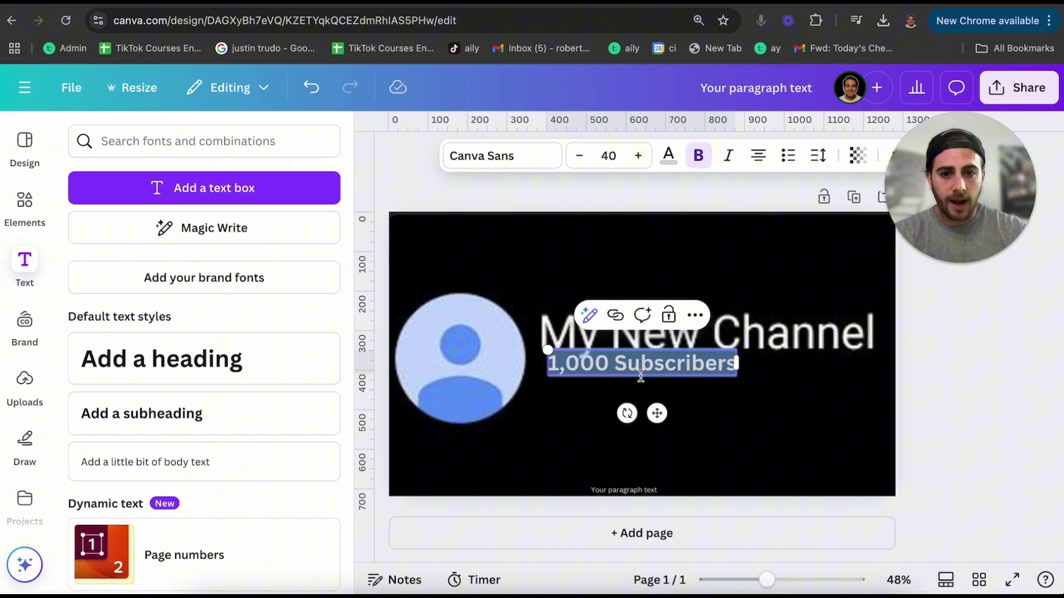
left_click(622, 381)
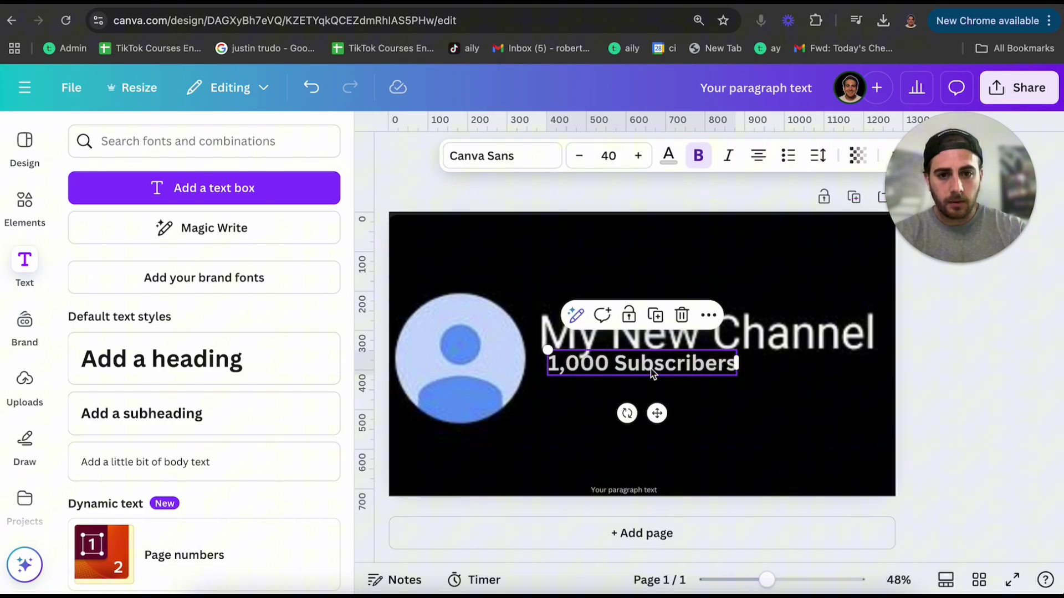
left_click_drag(649, 368, 674, 392)
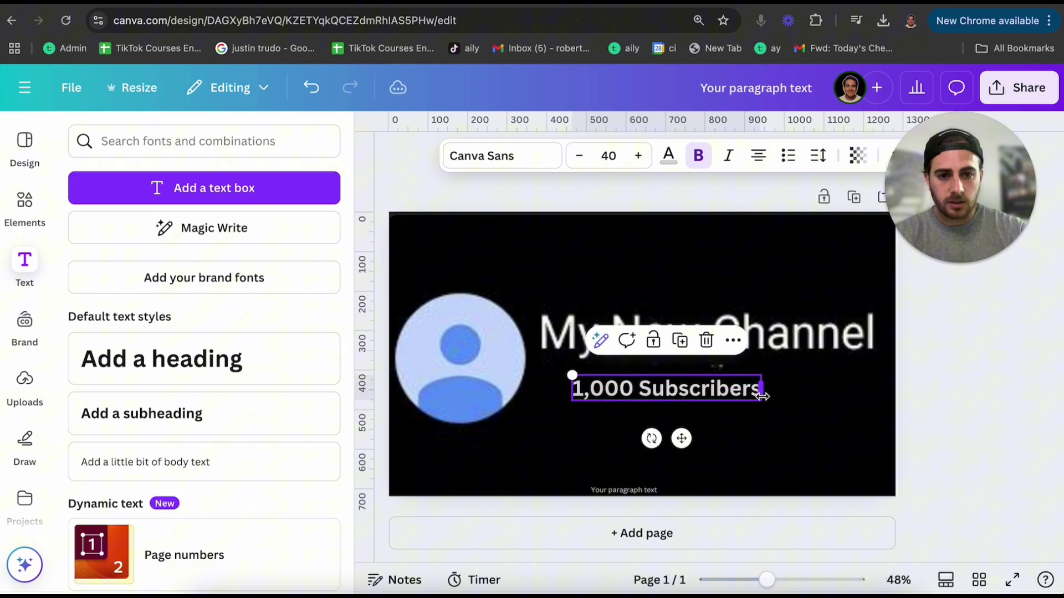
left_click_drag(760, 403, 867, 421)
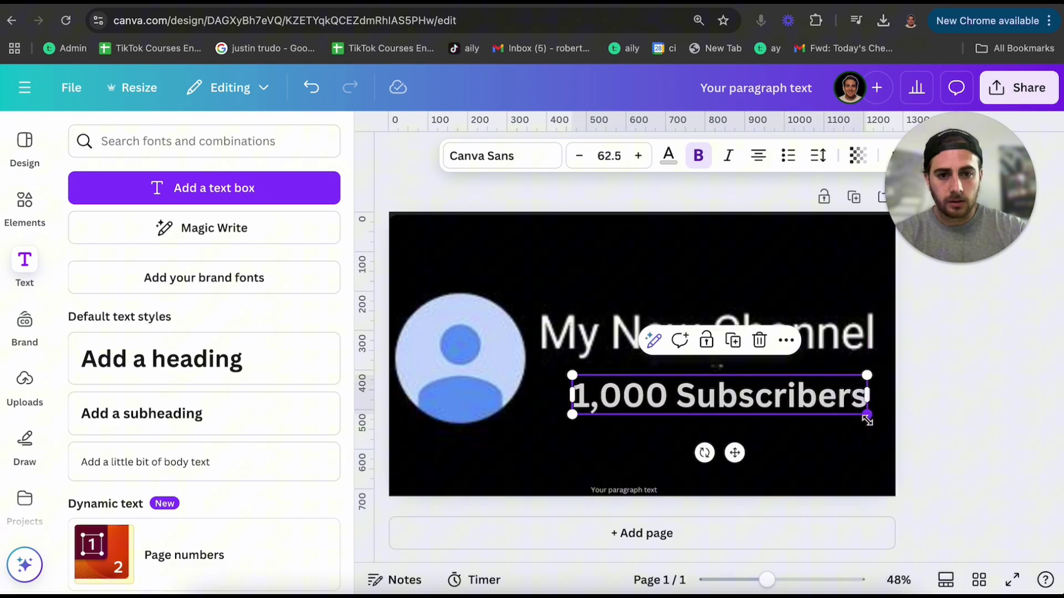
mouse_move(780, 418)
left_mouse_down()
mouse_move(750, 411)
mouse_move(777, 413)
left_mouse_up()
Search Elements for 'arrow' and add the curved arrow graphic to the thumbnail.
left_click(198, 138)
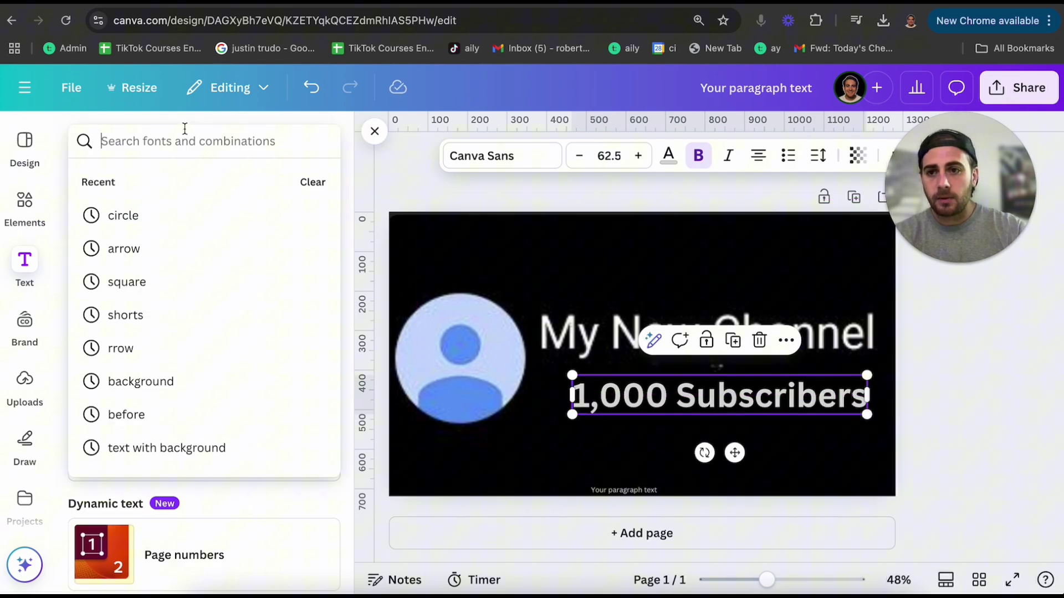
type("arrow")
key("Return")
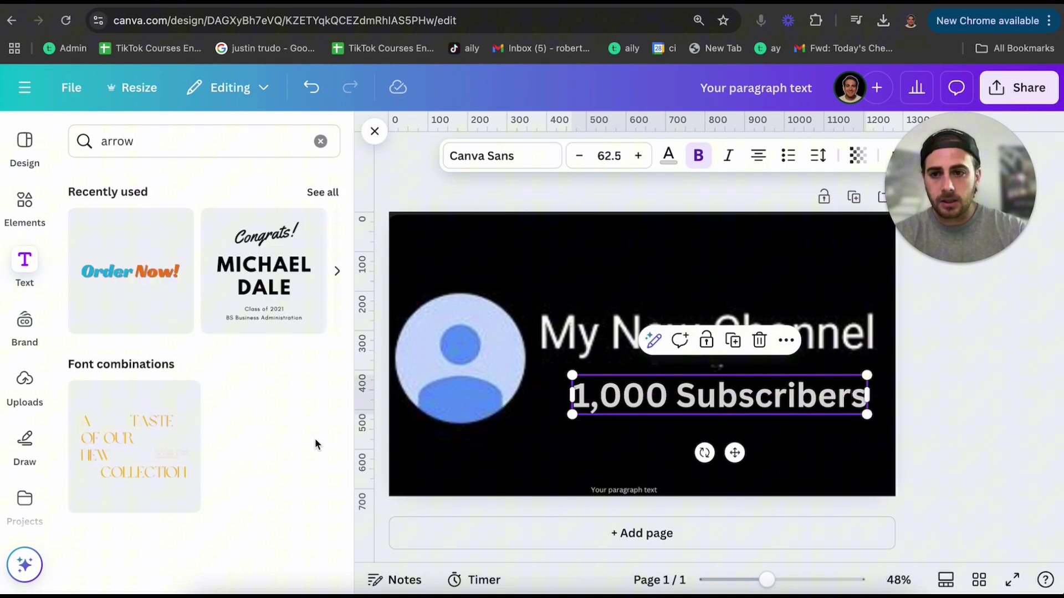
left_click(25, 204)
left_click(195, 136)
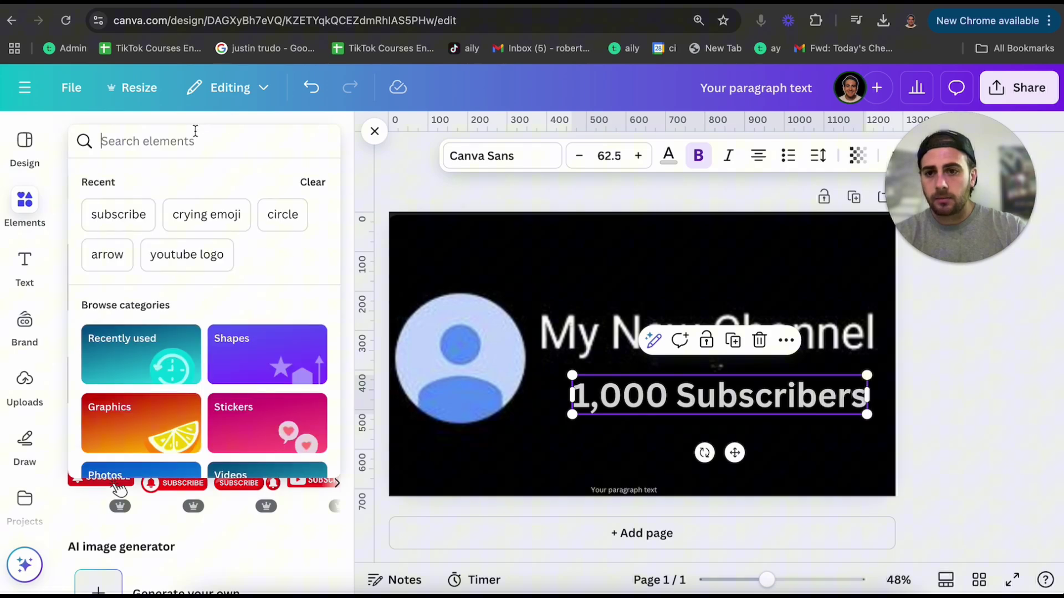
type("arrow")
key("Return")
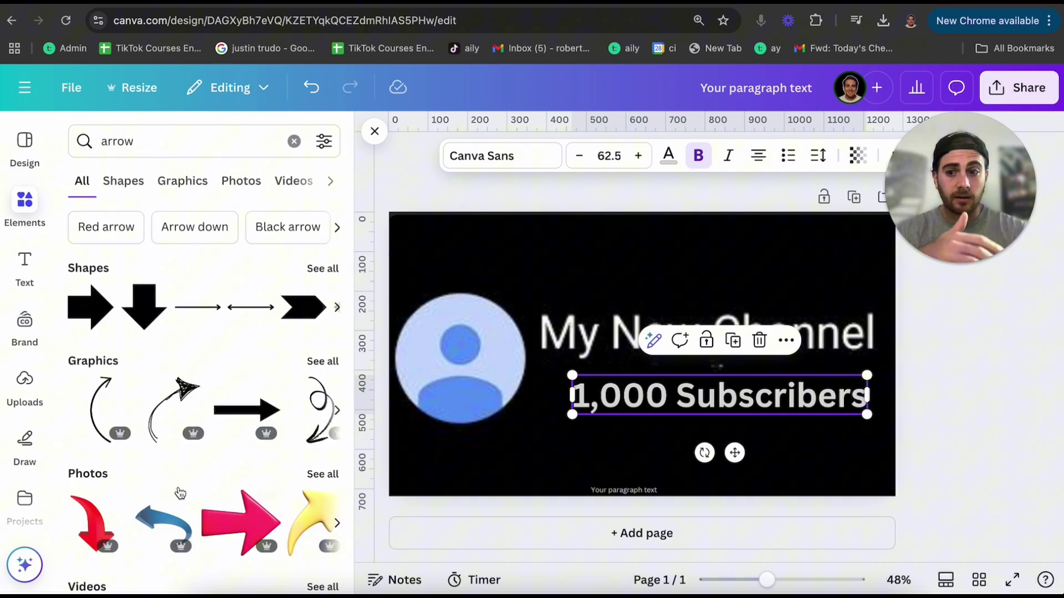
scroll(180, 494, "down", 7)
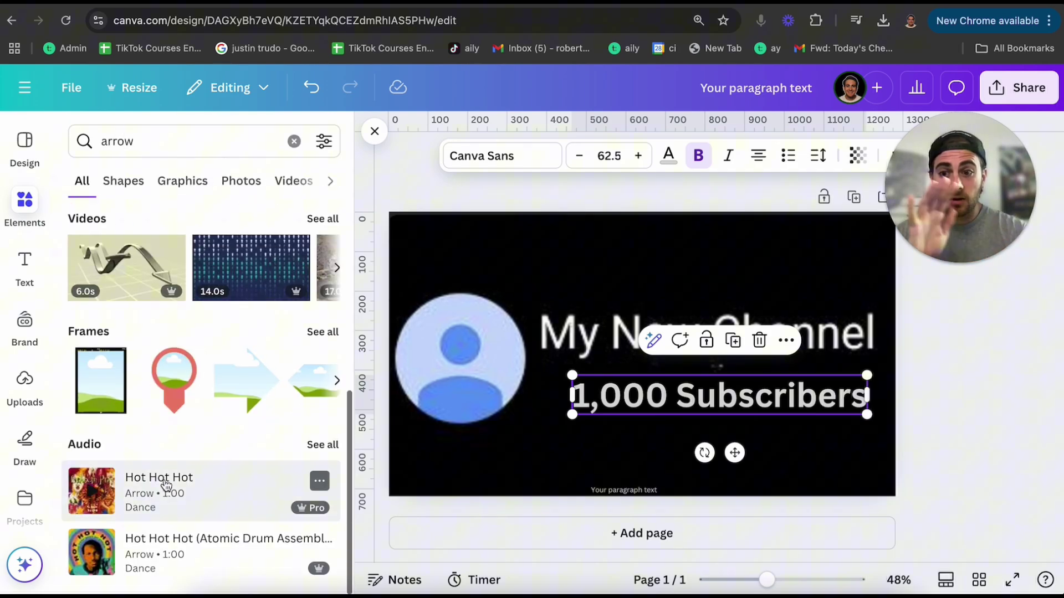
scroll(166, 484, "up", 5)
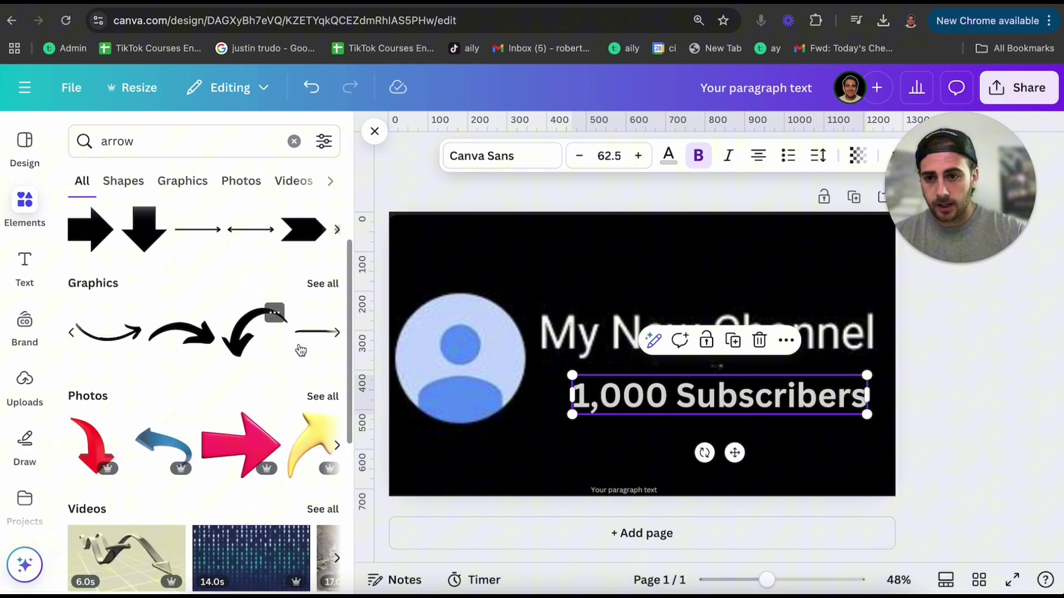
left_click(129, 346)
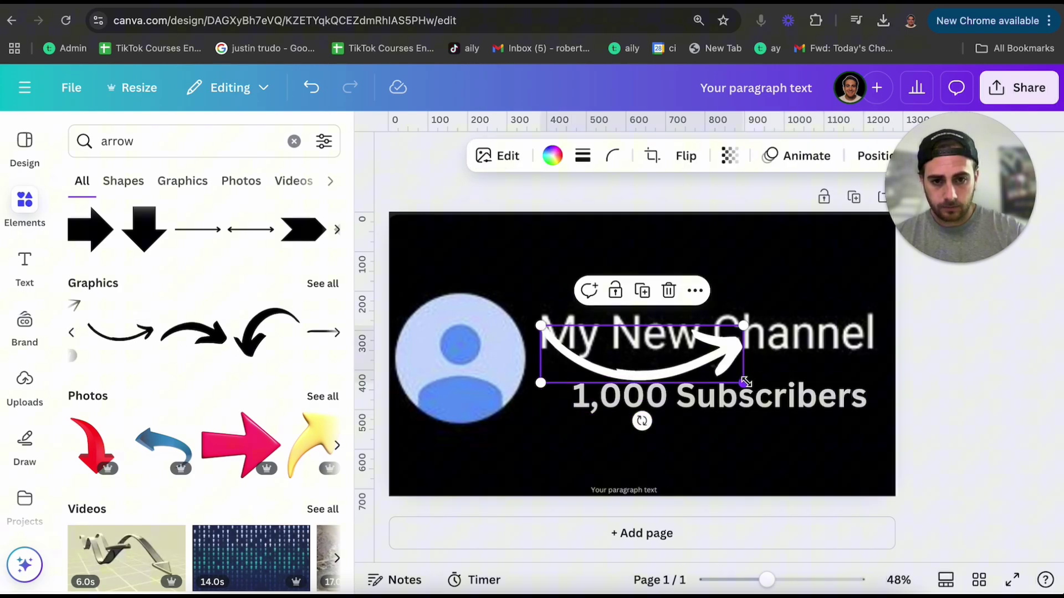
Shrink, rotate and position the curved arrow below 1,000 Subscribers.
left_click_drag(743, 382, 667, 361)
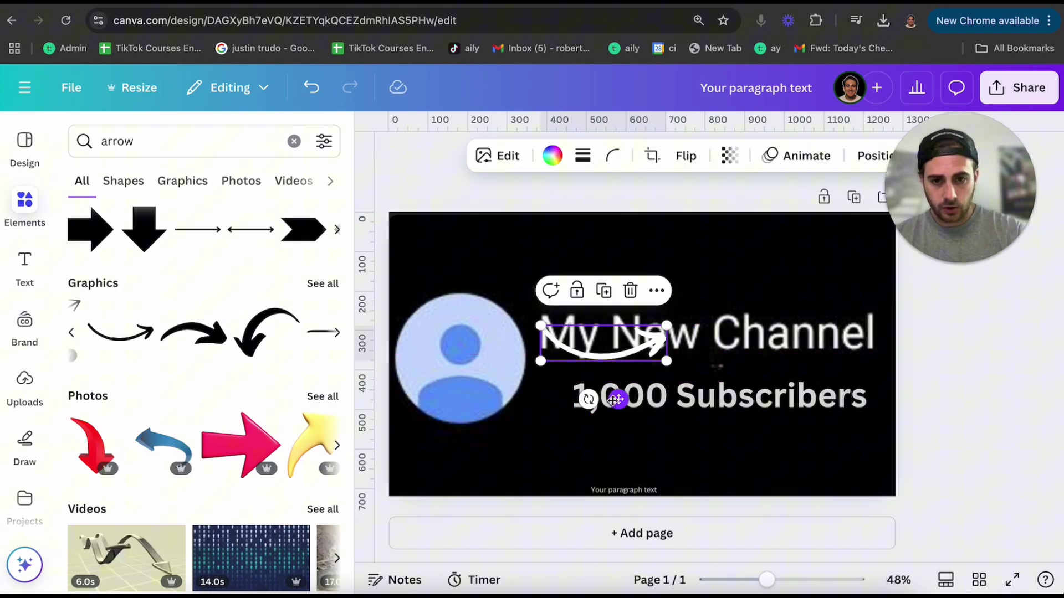
left_click_drag(588, 399, 554, 382)
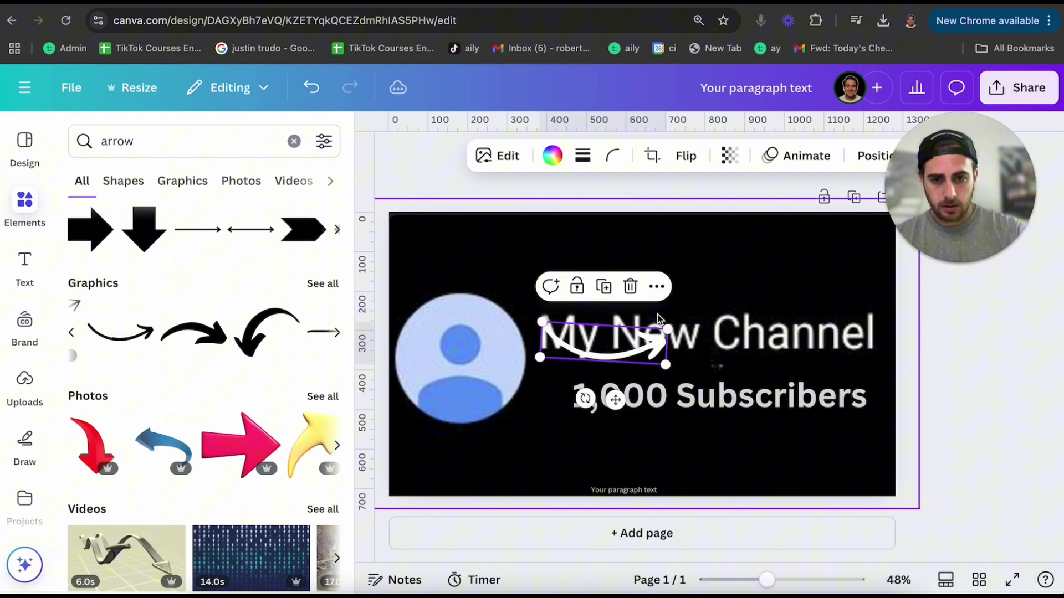
left_click_drag(654, 330, 653, 448)
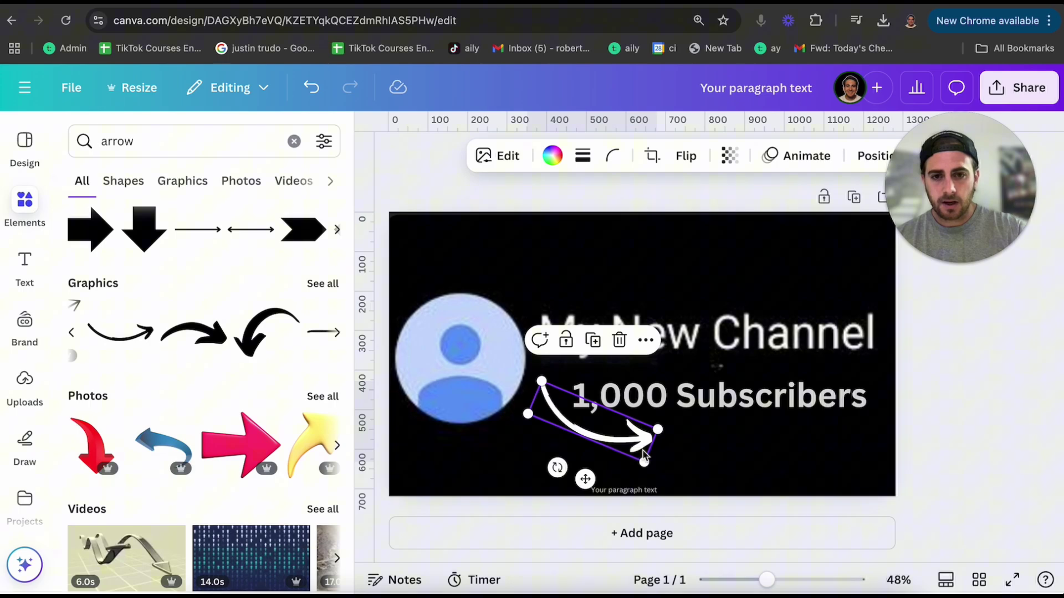
left_click_drag(627, 455, 626, 477)
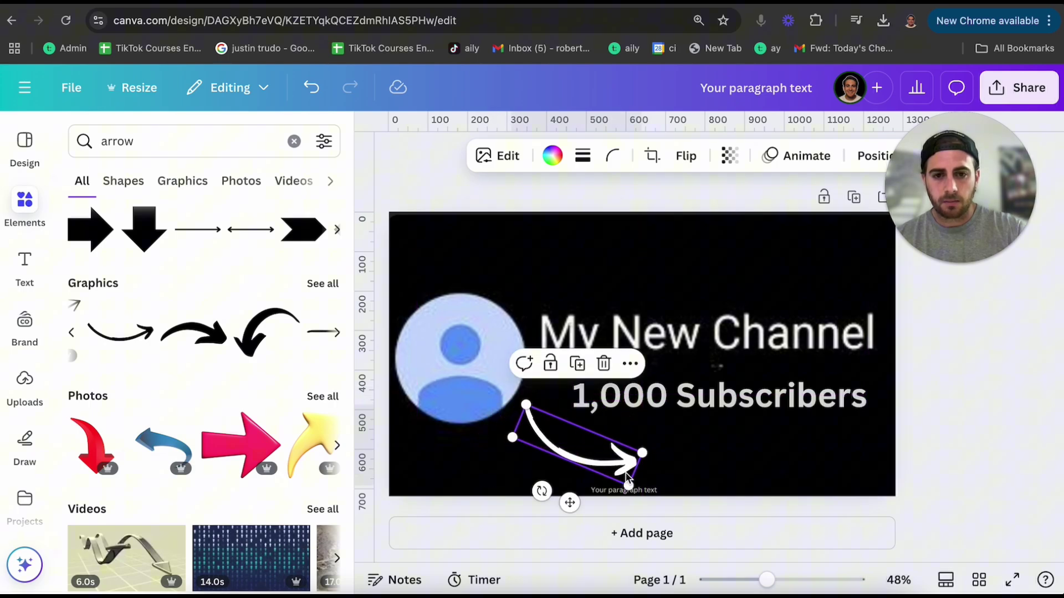
Recolour the arrow with a yellow shade found by searching 'yellow'.
left_click(552, 156)
scroll(249, 444, "down", 3)
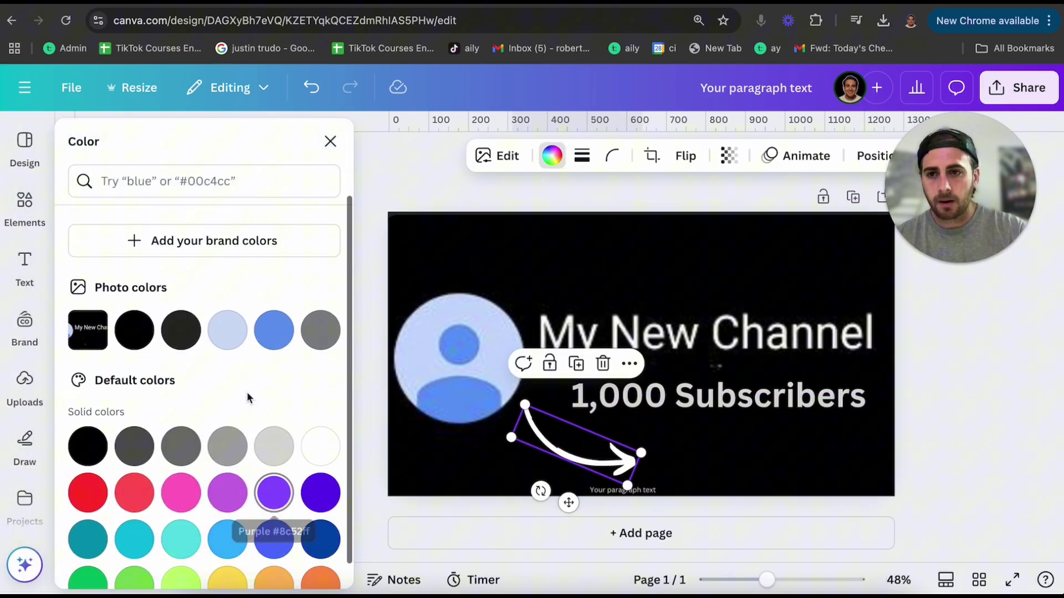
left_click(216, 188)
type("yellow")
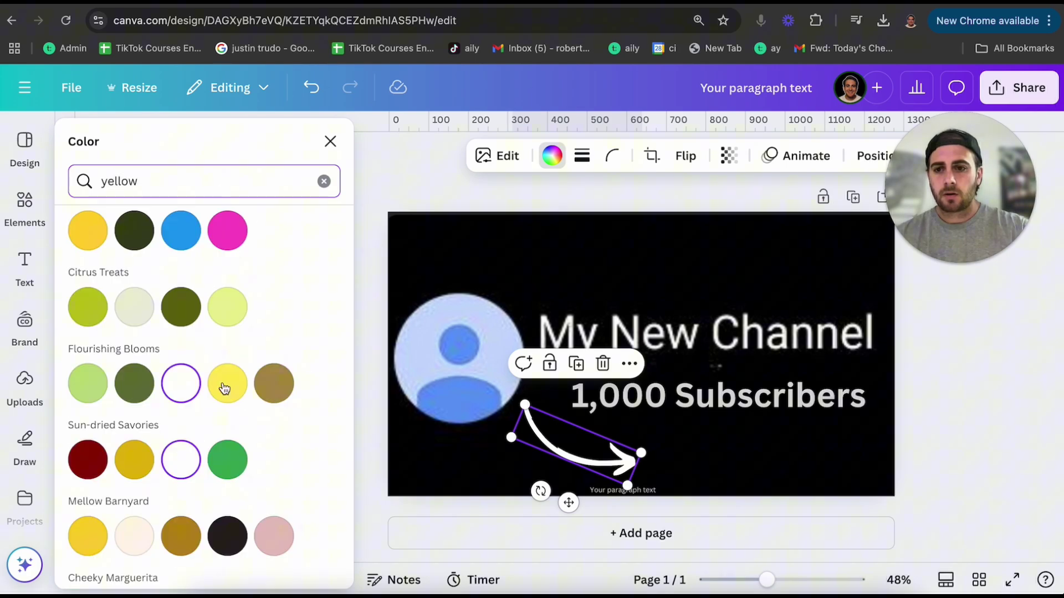
left_click(88, 231)
left_click(982, 419)
left_click(983, 417)
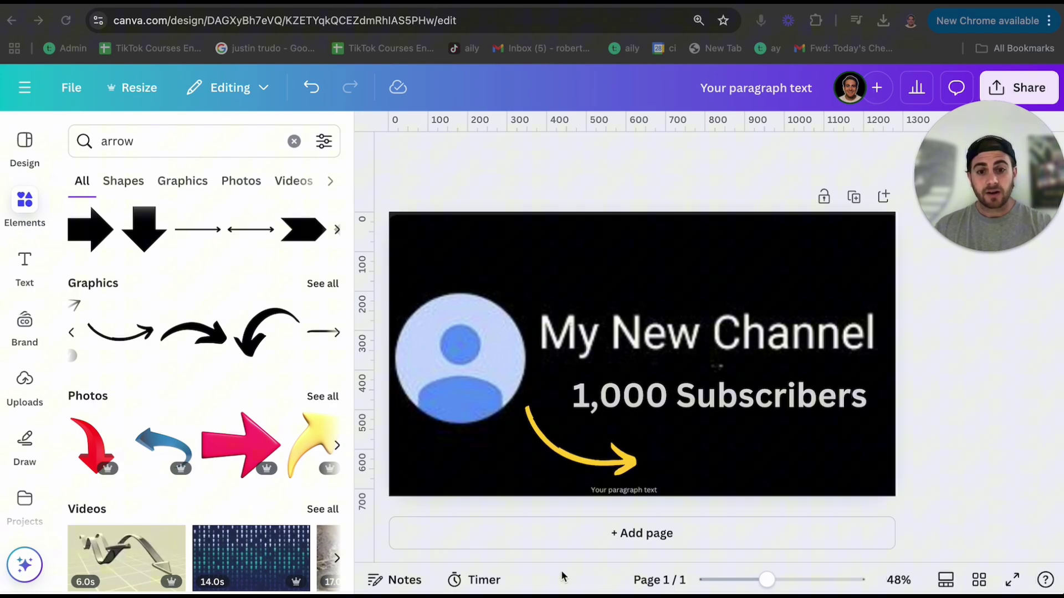
left_click(210, 589)
left_click(654, 431)
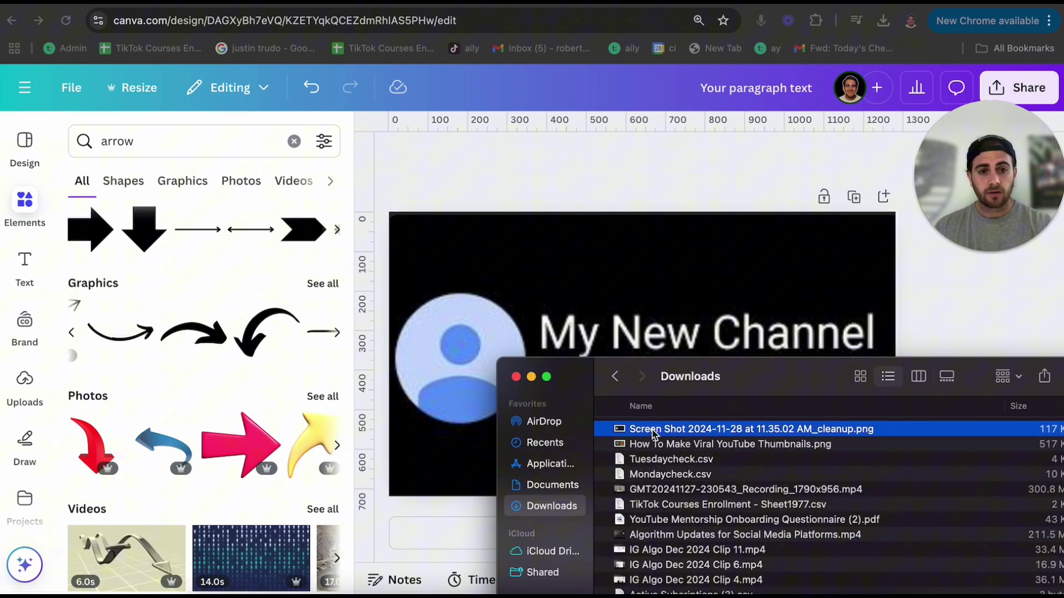
left_click(545, 443)
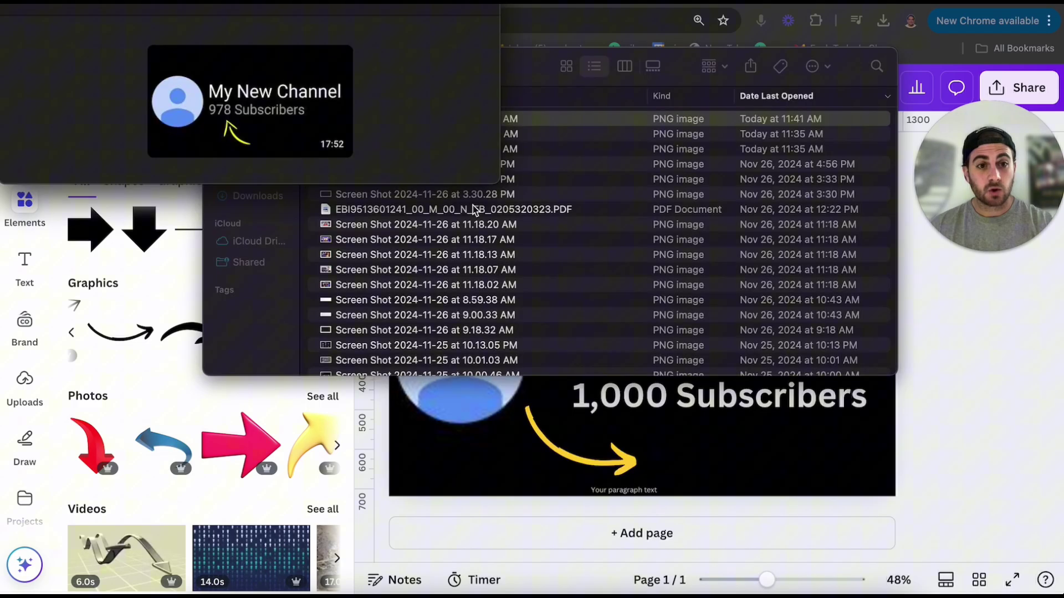
left_click_drag(527, 71, 554, 119)
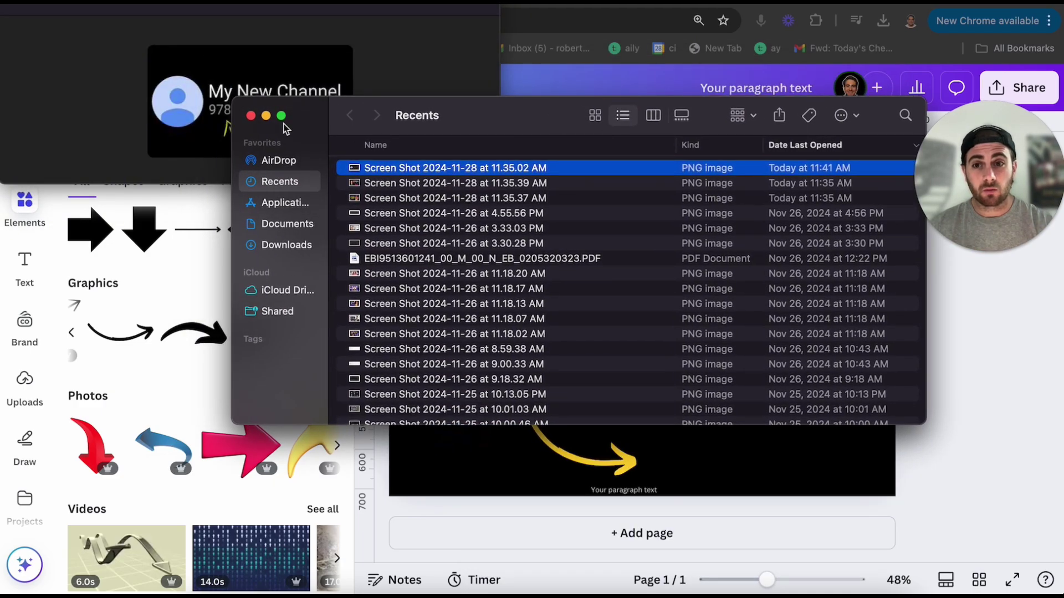
left_click(249, 118)
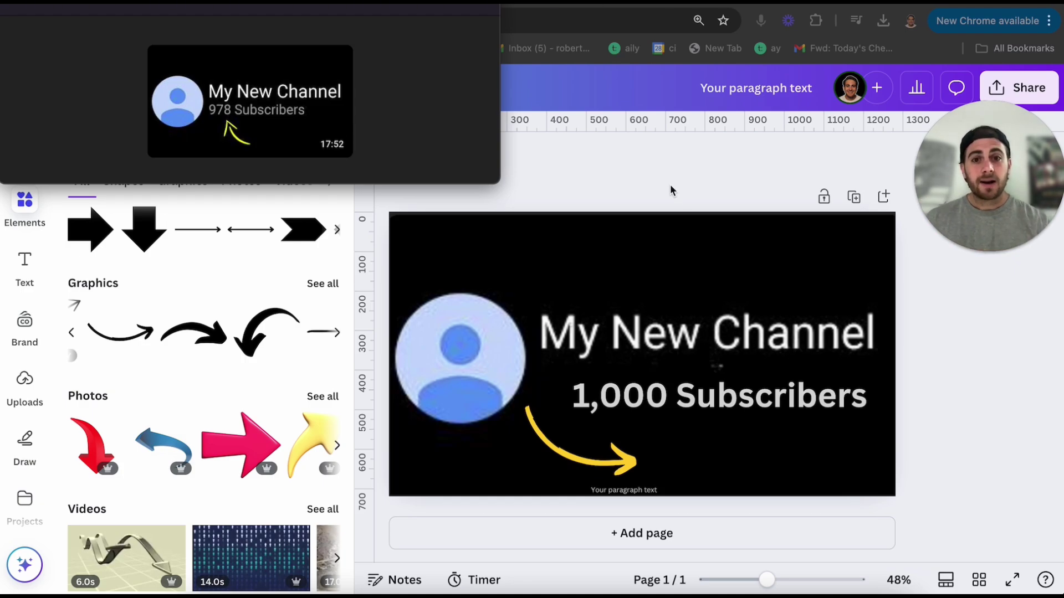
Open the thumbnail's PNG download settings at 1,280 × 720 px, then go to YouTube Studio's content list.
left_click(1019, 87)
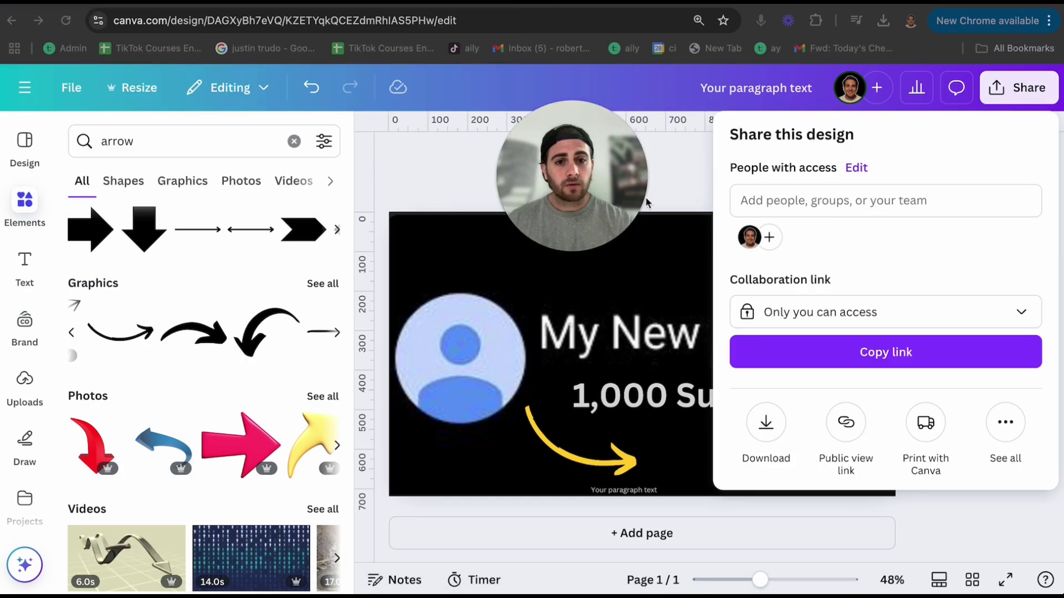
left_click(765, 424)
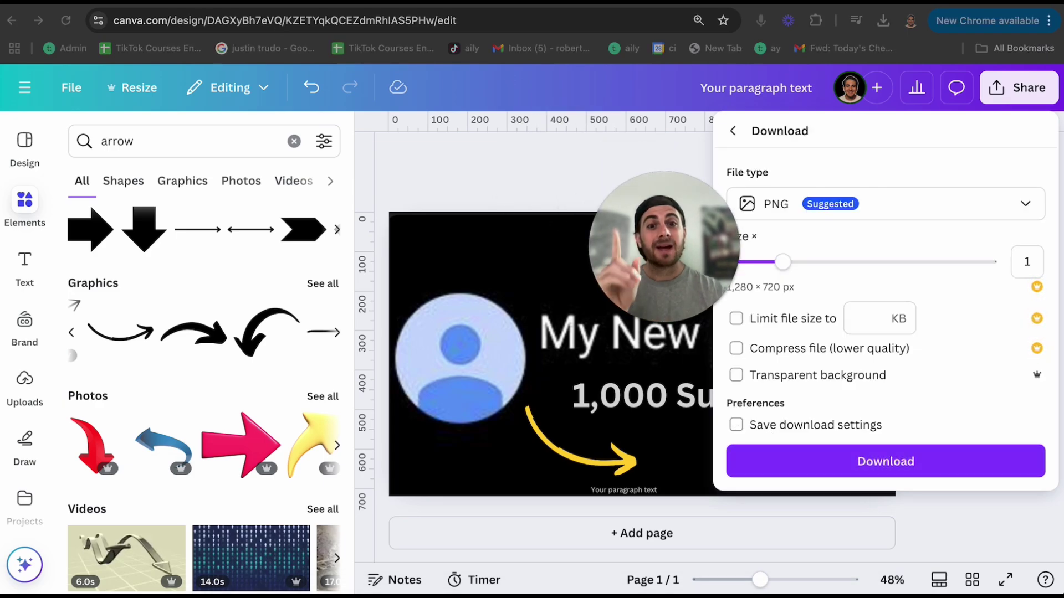
key("ctrl+Tab")
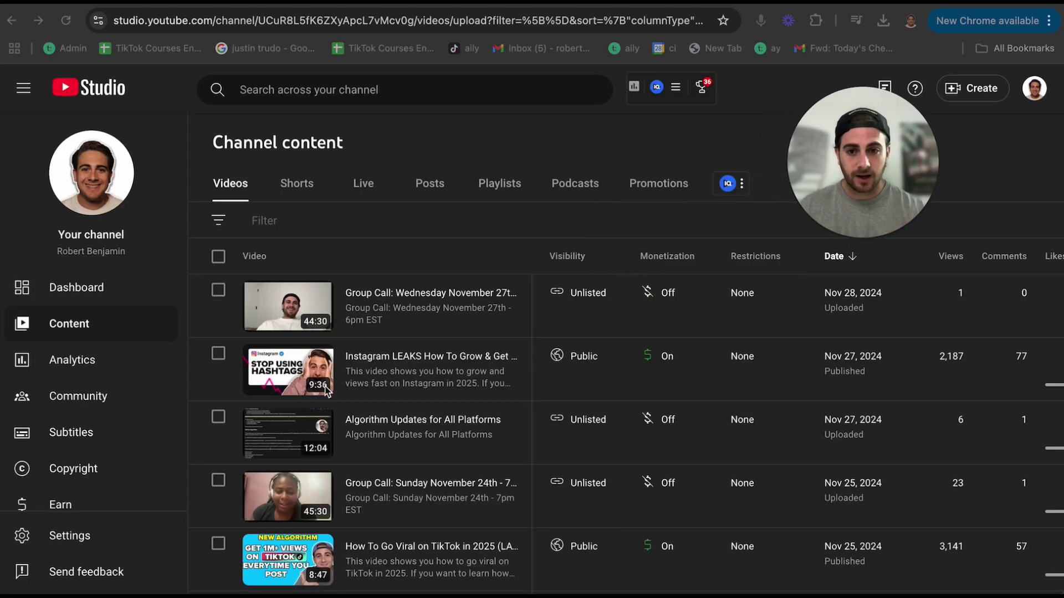
Open the details page of the 'YouTube NOT Giving You Views?' video.
scroll(327, 392, "down", 3)
scroll(327, 391, "down", 4)
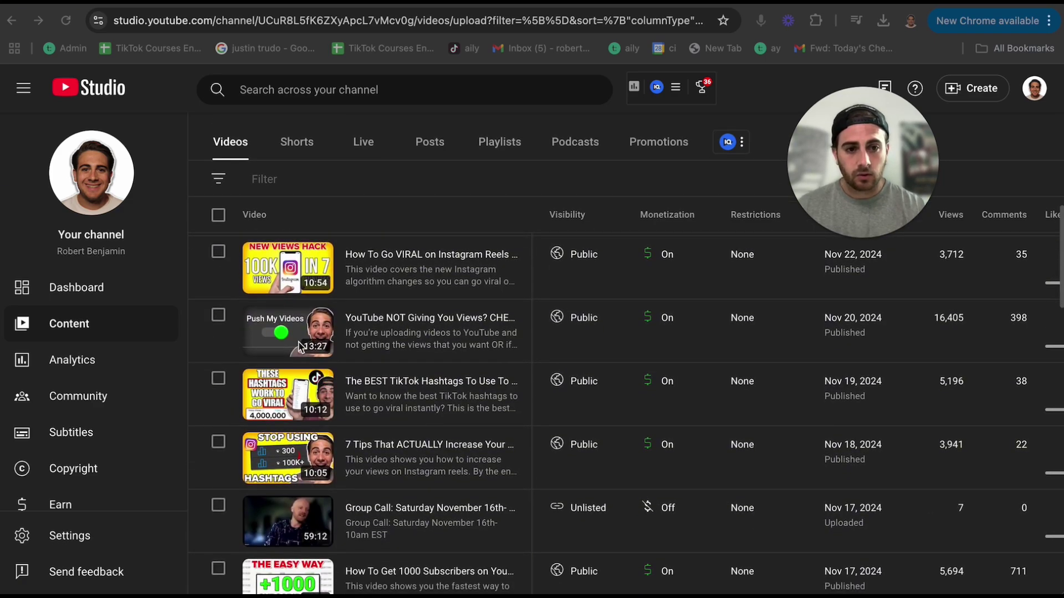
left_click(299, 341)
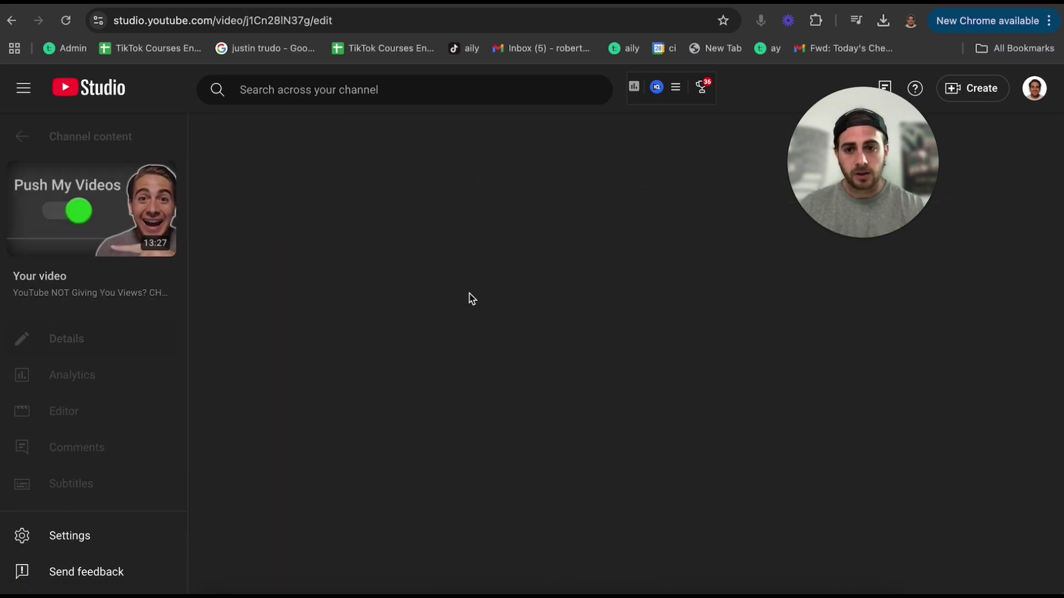
scroll(774, 475, "down", 1)
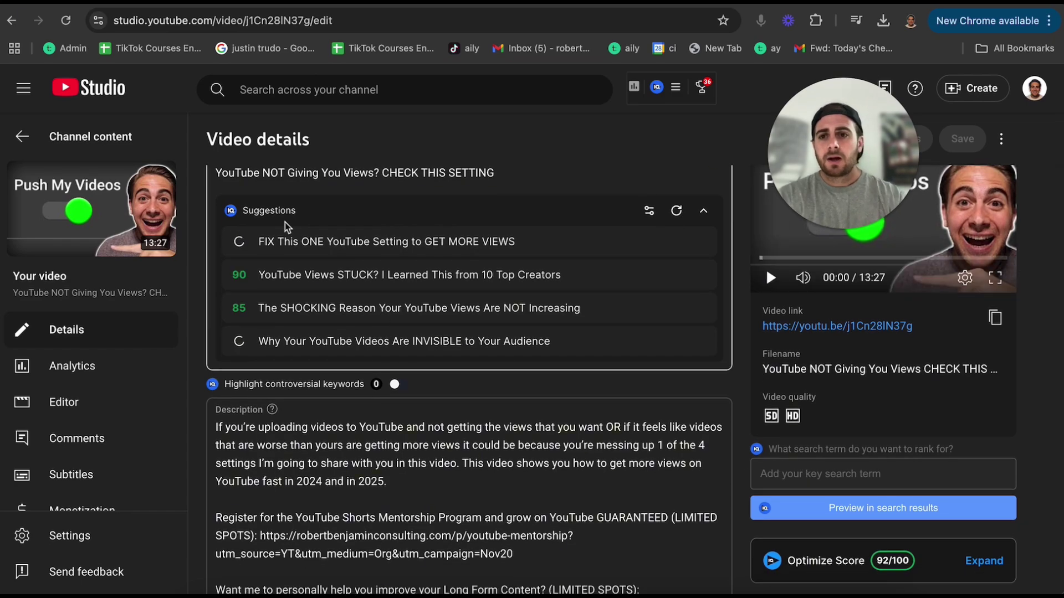
scroll(216, 194, "up", 1)
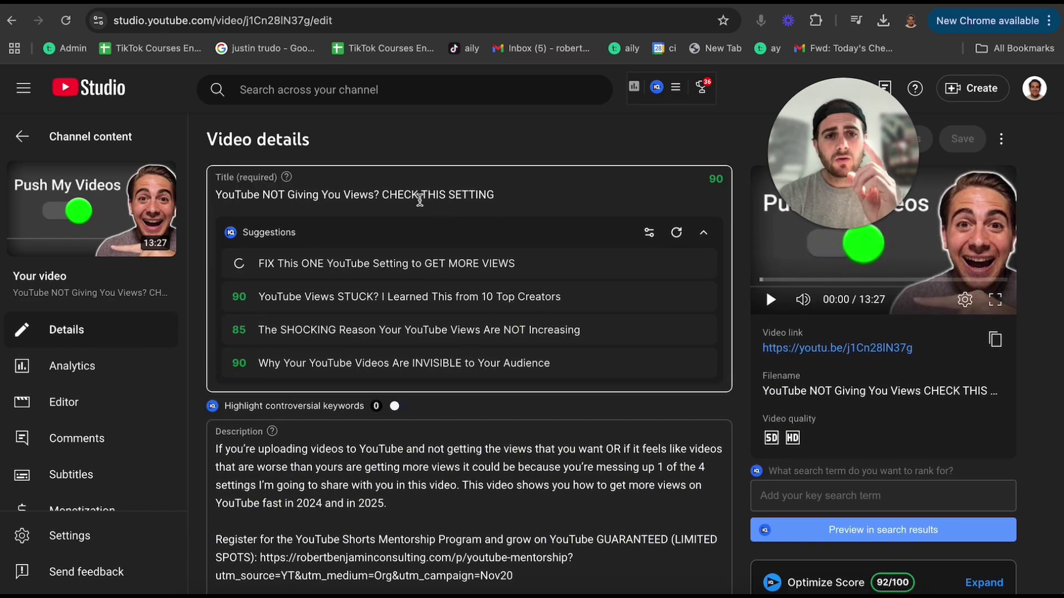
Copy the title phrase 'YouTube NOT Giving You Views?' into vidIQ's key search term box.
left_click(388, 195)
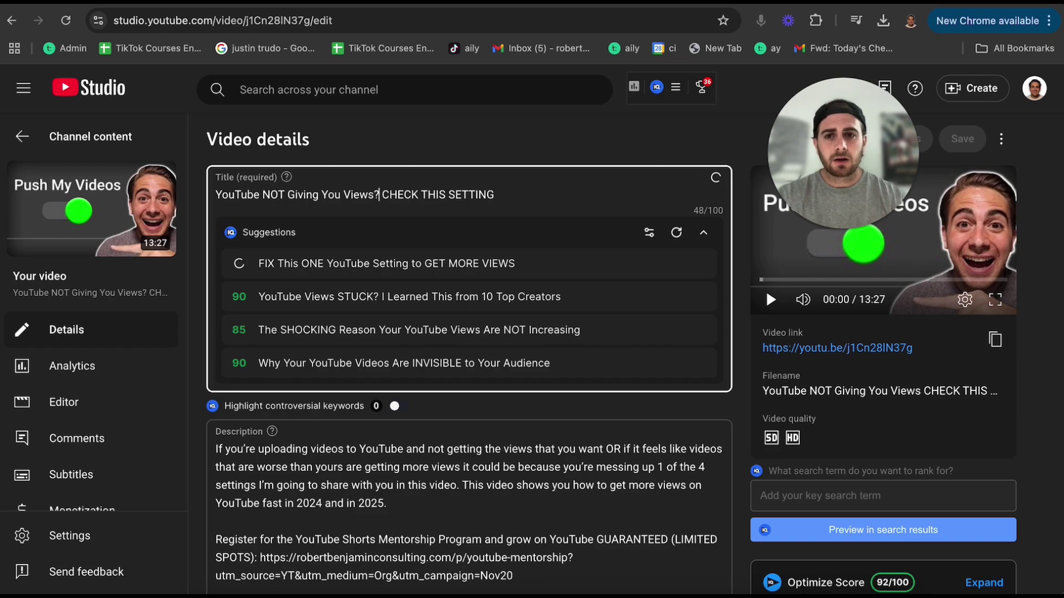
left_click_drag(379, 194, 215, 195)
key("ctrl+c")
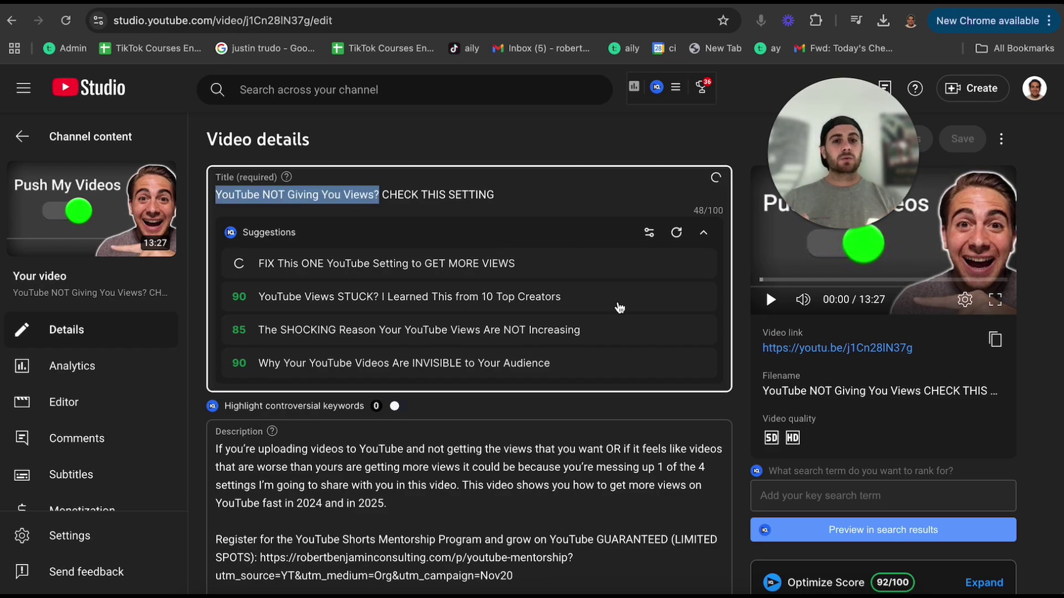
left_click(873, 495)
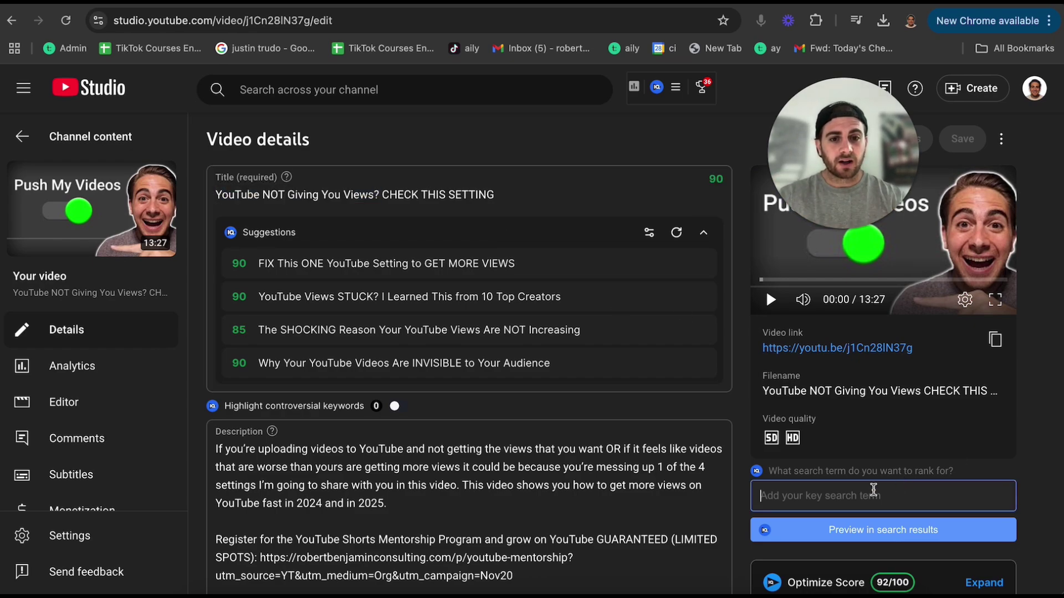
key("ctrl+v")
scroll(874, 490, "down", 1)
Preview the video in search results for 'YouTube NOT Giving You Views?' and review the placement.
left_click(768, 478)
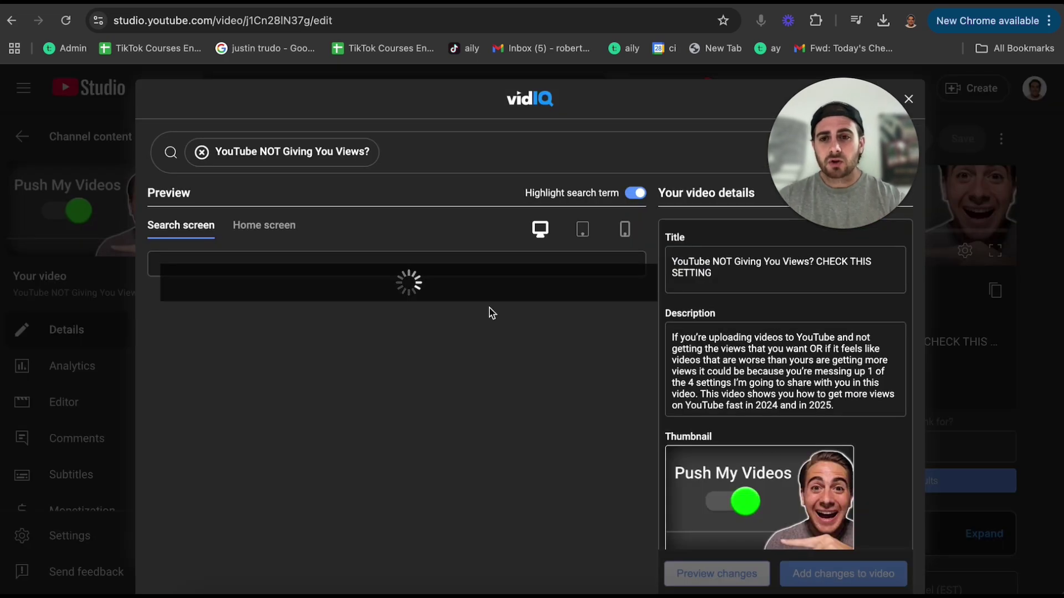
scroll(501, 430, "down", 1)
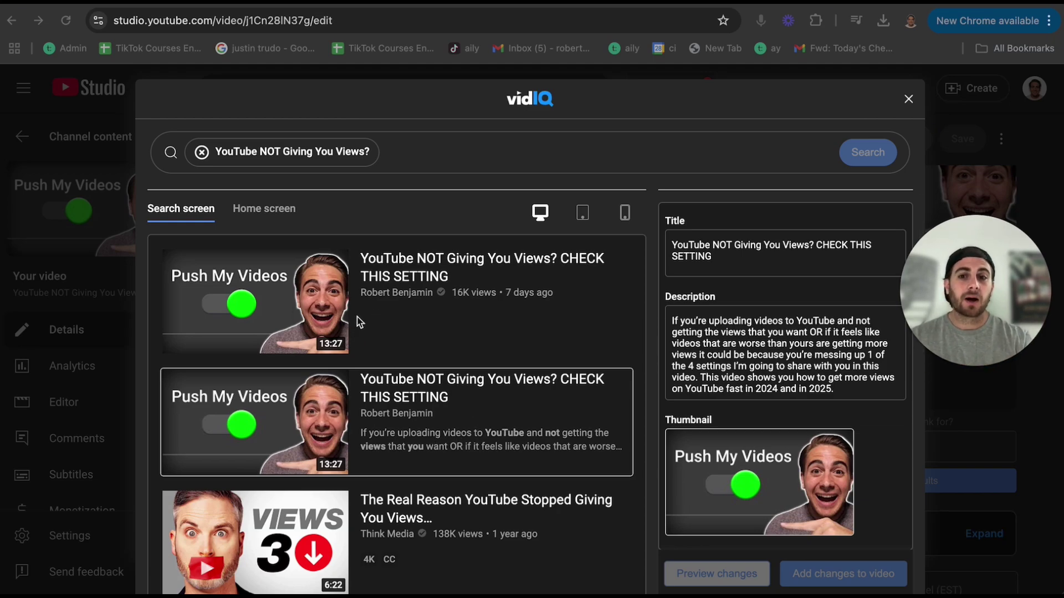
scroll(344, 368, "down", 3)
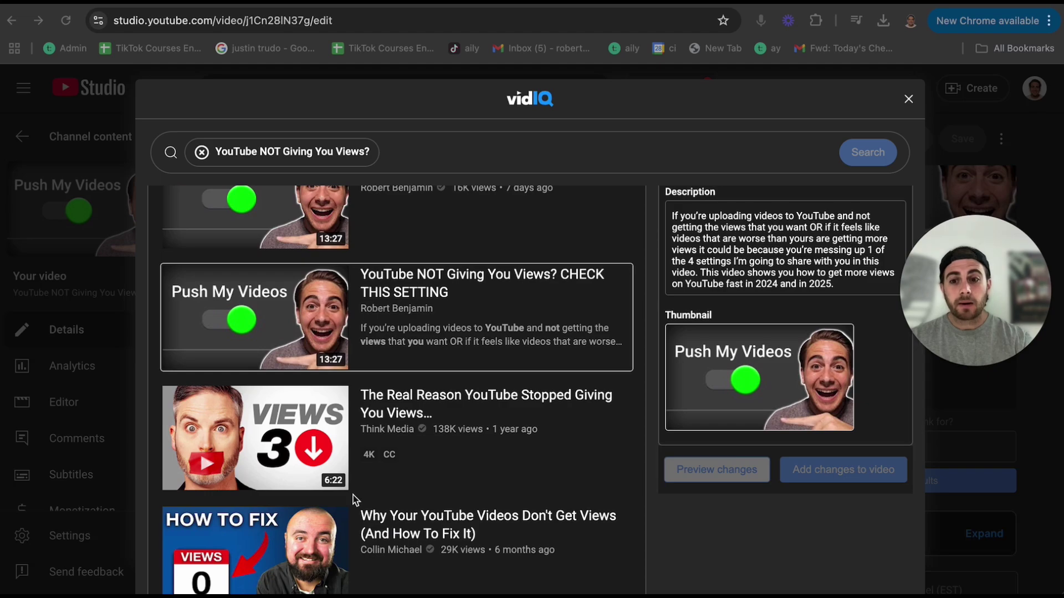
scroll(355, 501, "down", 1)
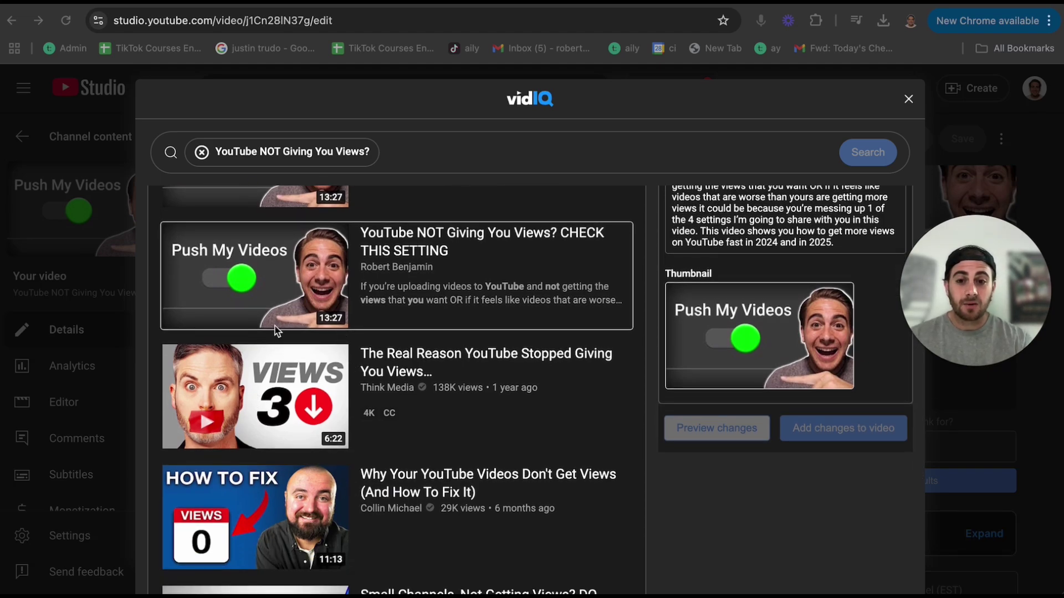
scroll(275, 330, "up", 1)
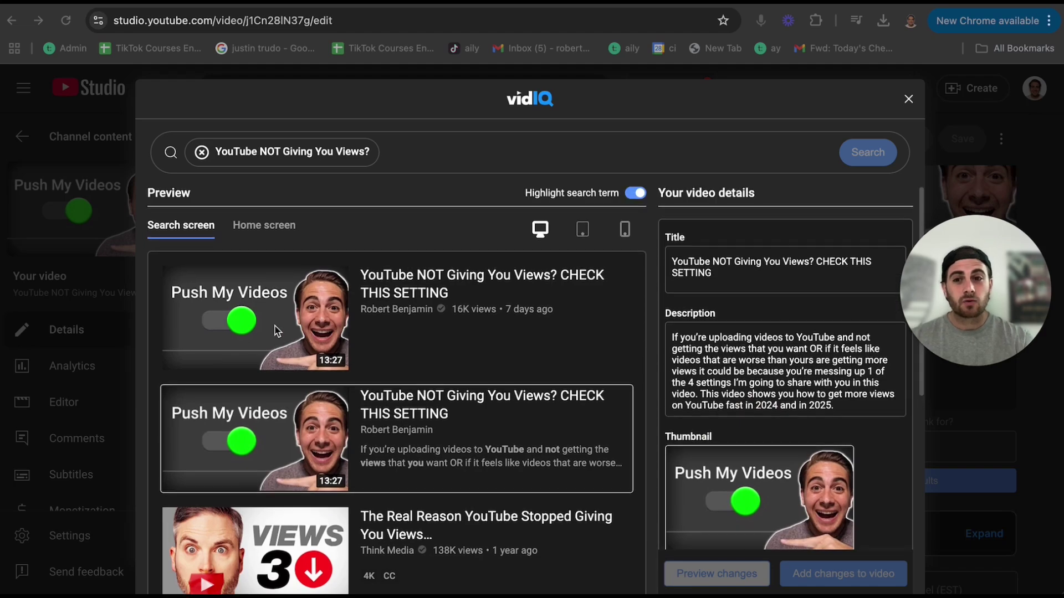
Show the thumbnail in a phone home-screen feed alongside competitor videos.
left_click(266, 227)
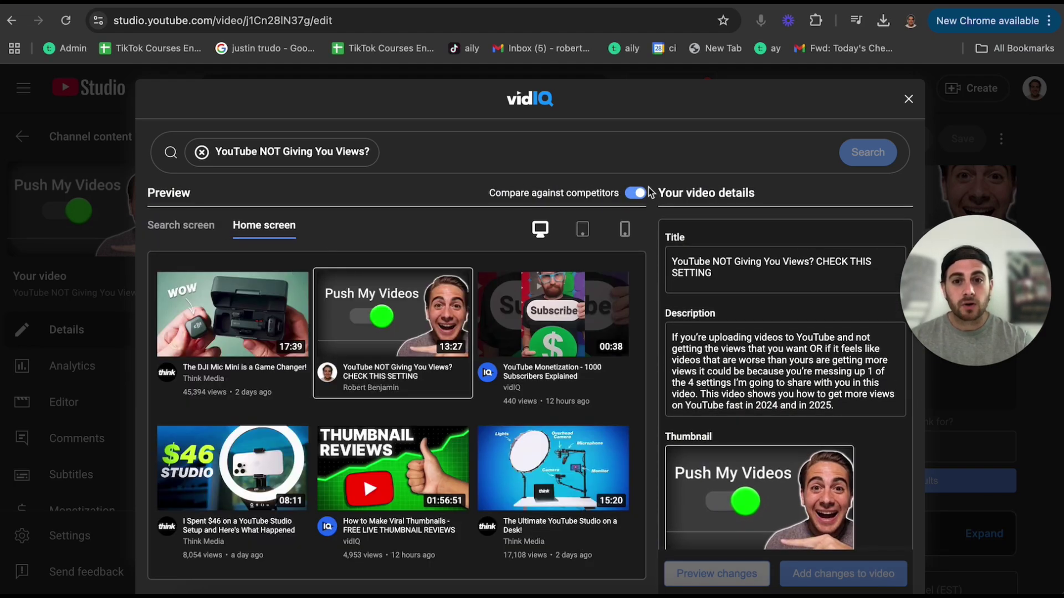
left_click(585, 229)
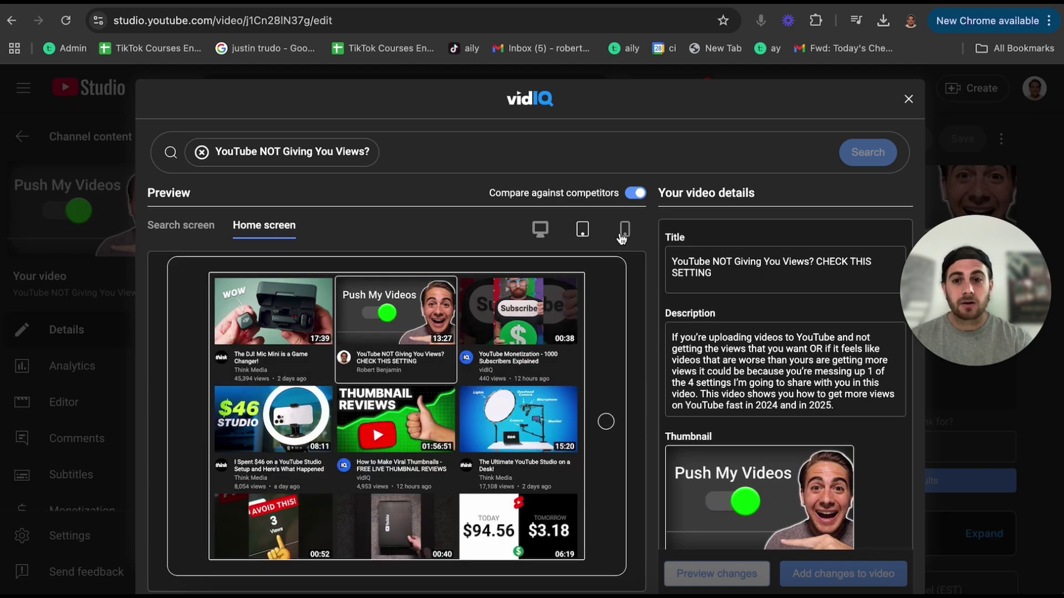
left_click(625, 233)
scroll(440, 436, "down", 1)
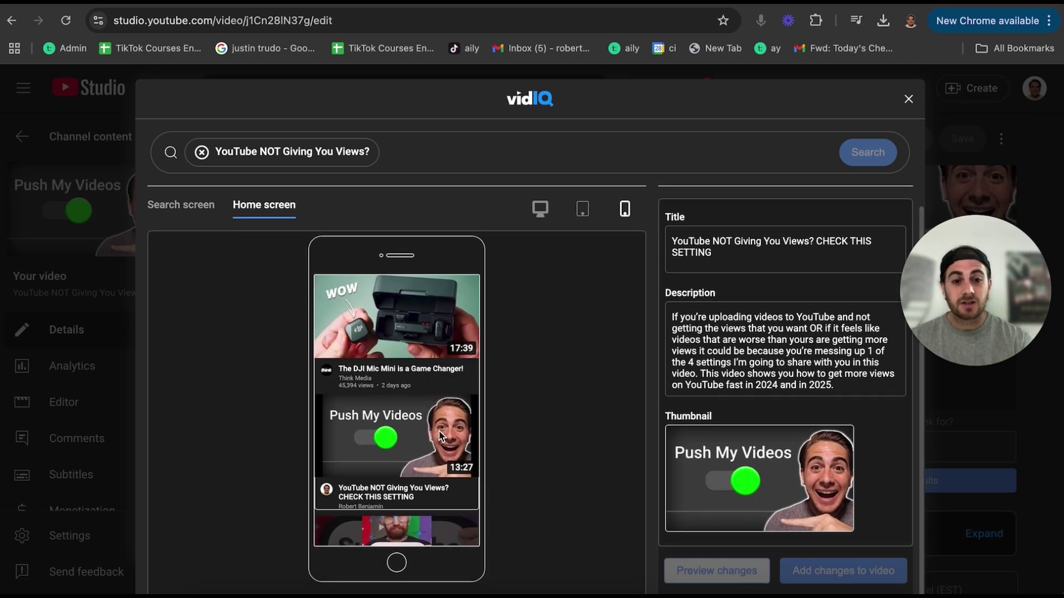